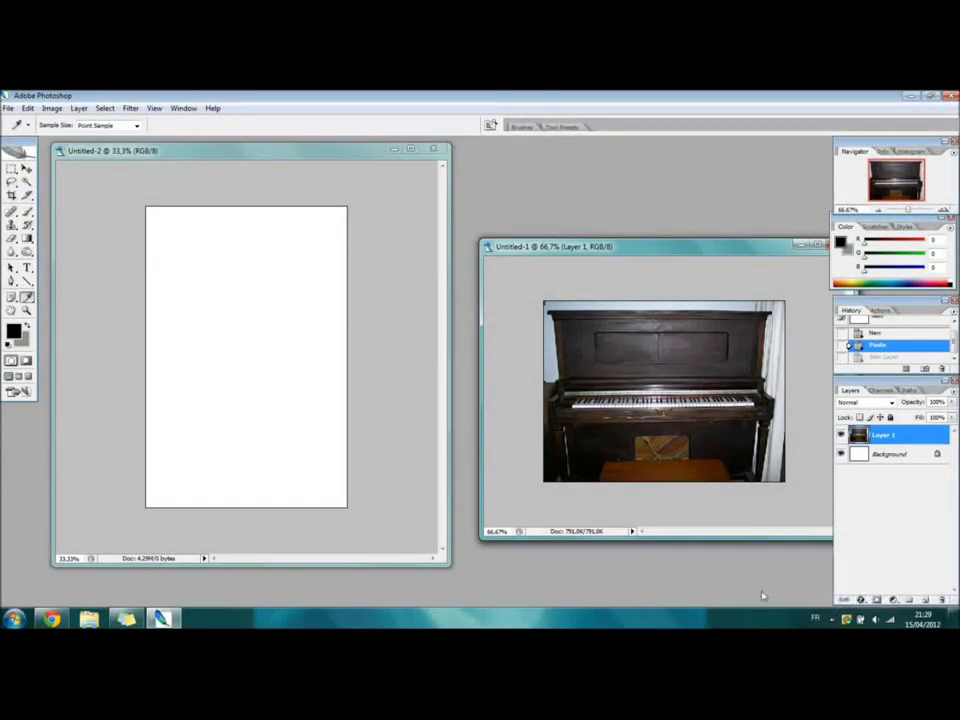
Add a new Layer 1 on the blank canvas with the Brush ready for sketching.
{"action": "left_click", "coordinate": [814, 619]}
{"action": "left_click", "coordinate": [801, 546]}
{"action": "left_click", "coordinate": [949, 394]}
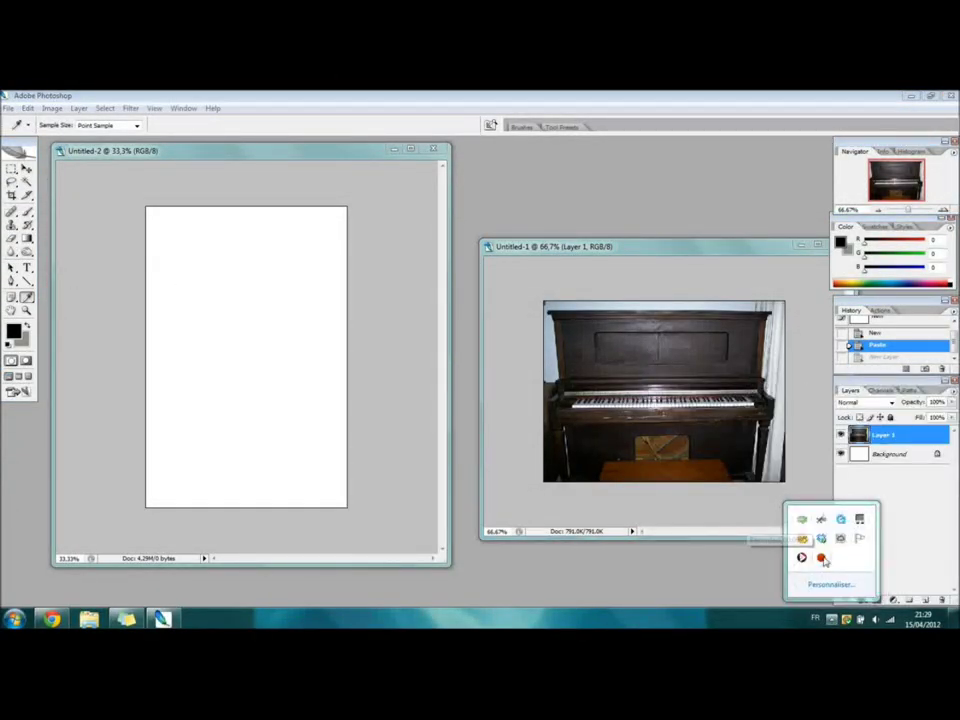
{"action": "left_click", "coordinate": [400, 350]}
{"action": "key", "text": "b"}
{"action": "key", "text": "ctrl+shift+n"}
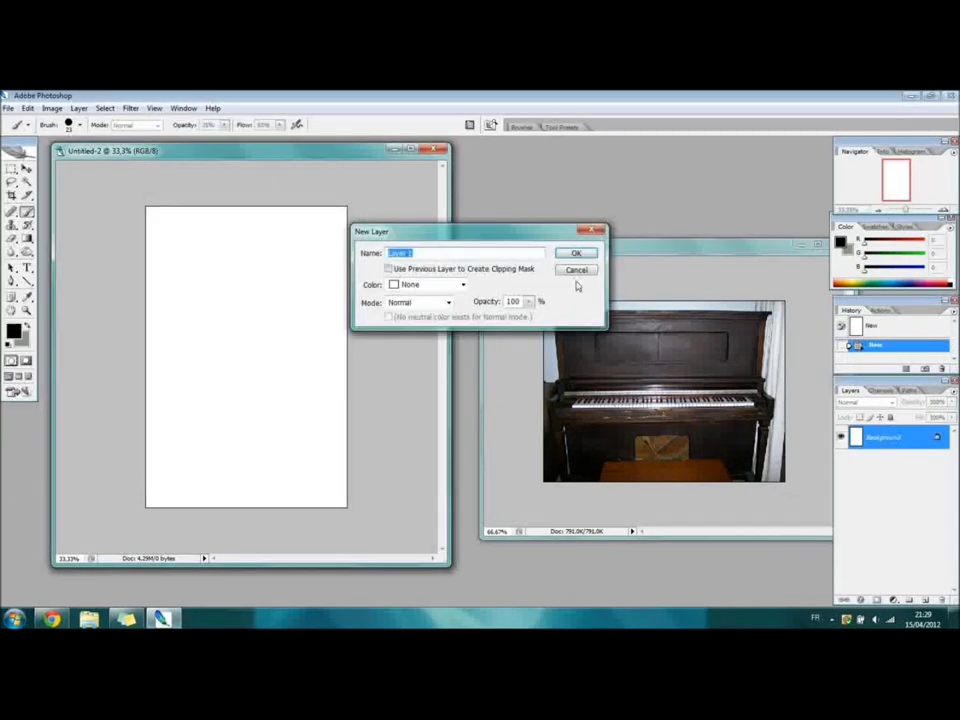
{"action": "key", "text": "Return"}
Sketch the piano box's top and bottom lines and nudge the sketch upward.
{"action": "left_click_drag", "start_coordinate": [182, 380], "coordinate": [306, 380]}
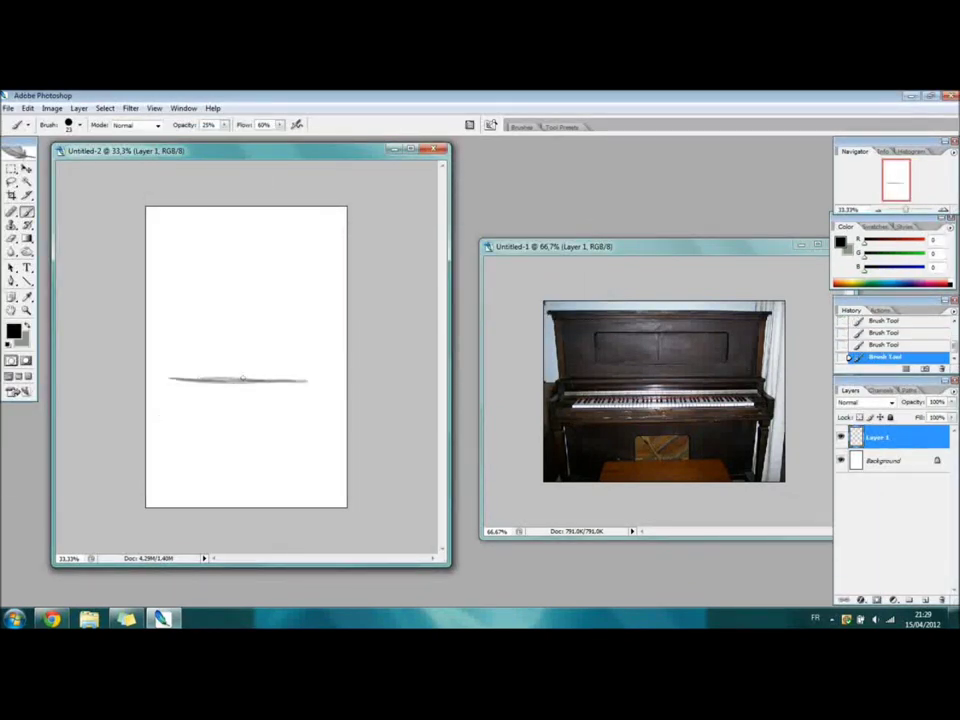
{"action": "left_click_drag", "start_coordinate": [175, 378], "coordinate": [316, 380]}
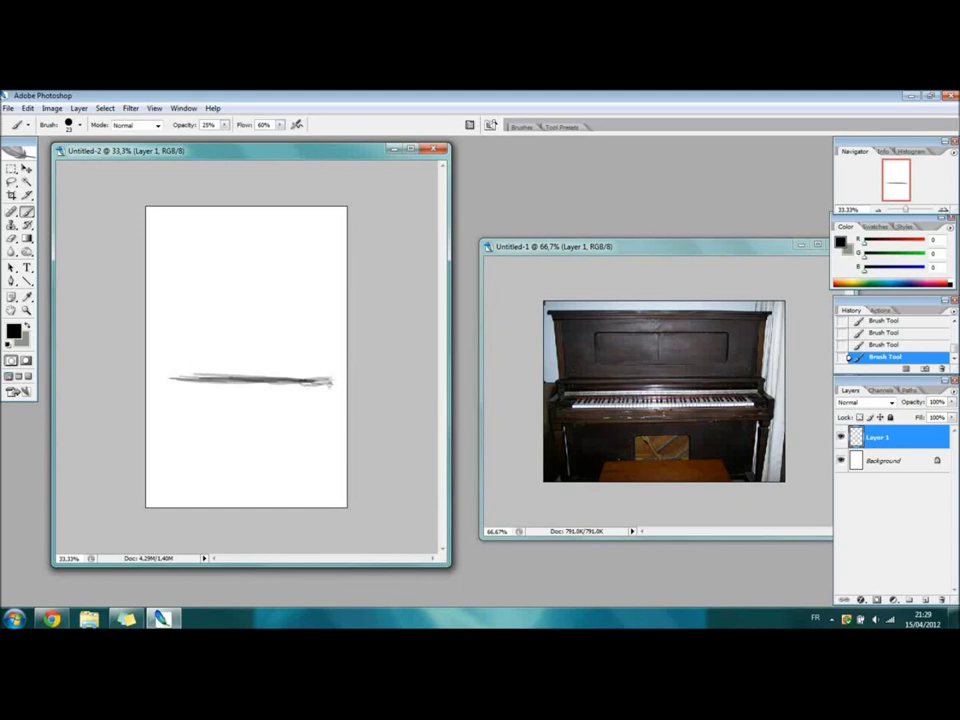
{"action": "left_click_drag", "start_coordinate": [157, 449], "coordinate": [312, 452]}
{"action": "key", "text": "v"}
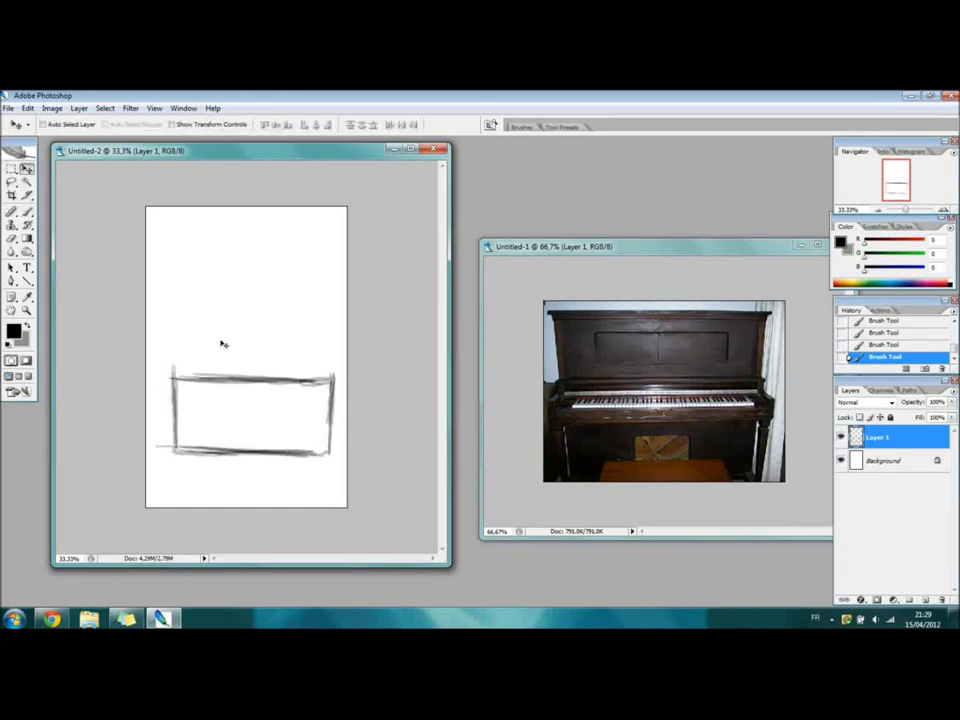
{"action": "left_click_drag", "start_coordinate": [223, 343], "coordinate": [219, 328]}
{"action": "key", "text": "b"}
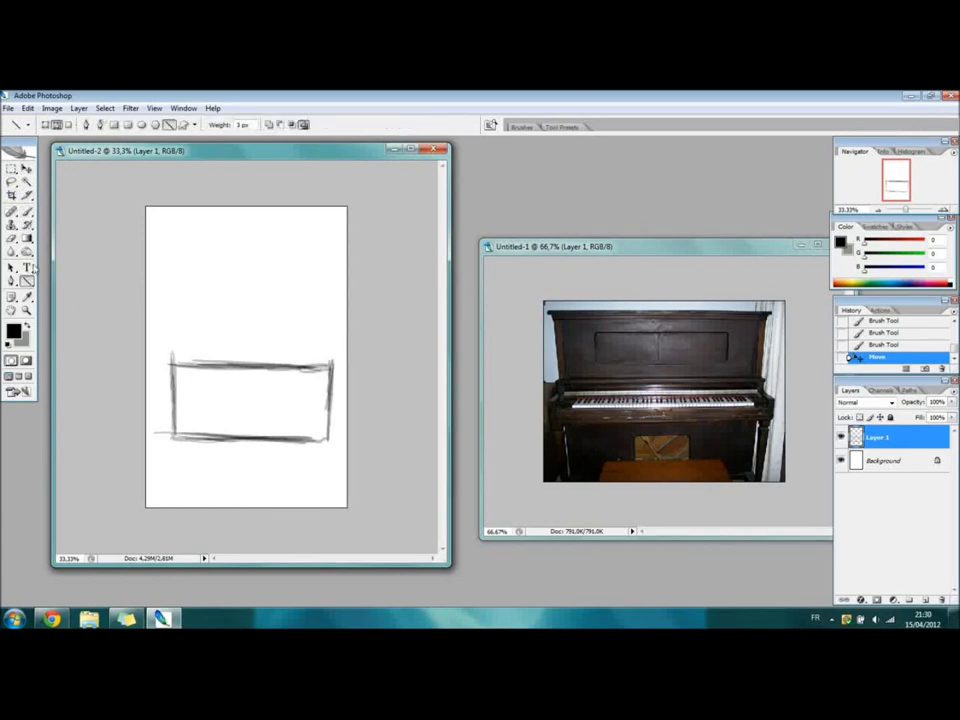
{"action": "left_click_drag", "start_coordinate": [160, 444], "coordinate": [341, 452]}
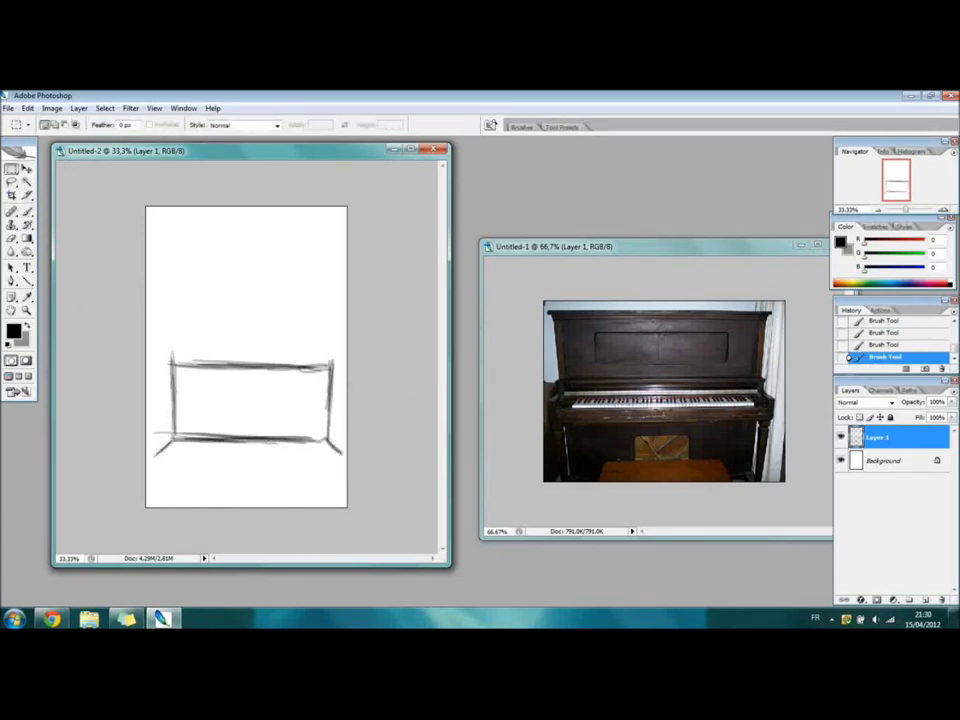
Clear the selection, shift the sketch up slightly, and redraw the flared base line.
{"action": "left_click", "coordinate": [105, 108]}
{"action": "left_click", "coordinate": [101, 131]}
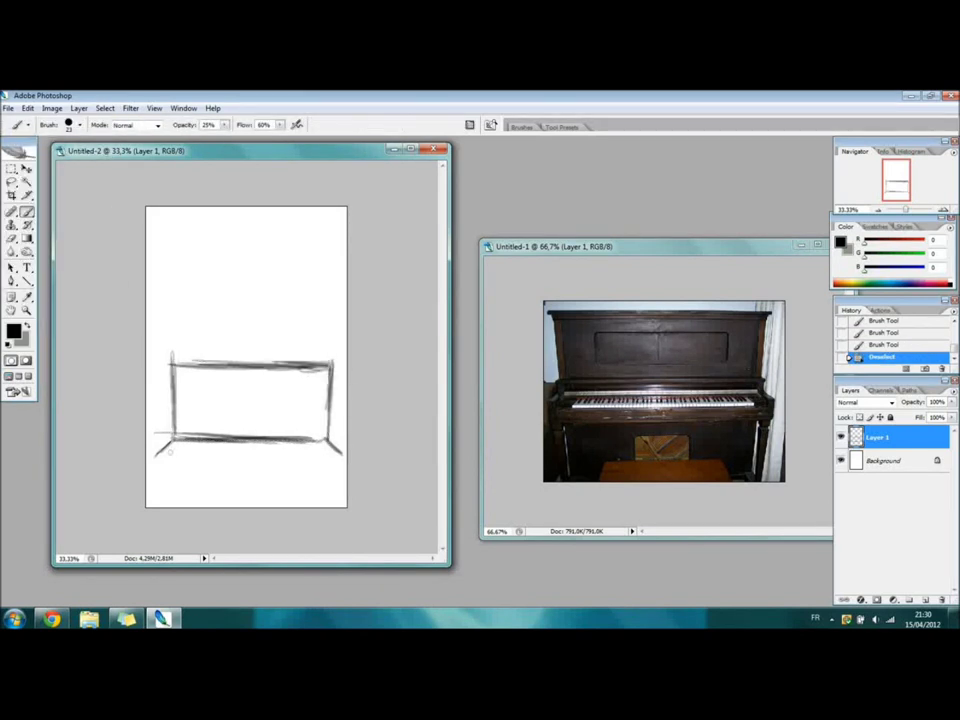
{"action": "key", "text": "m"}
{"action": "left_click_drag", "start_coordinate": [151, 458], "coordinate": [344, 507]}
{"action": "key", "text": "b"}
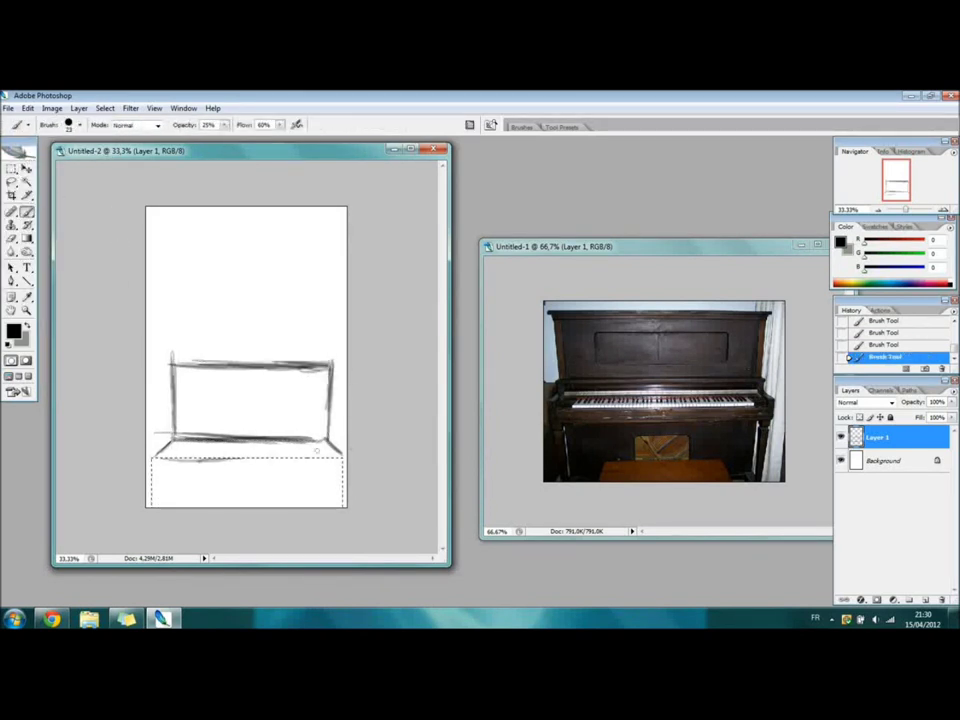
{"action": "key", "text": "ctrl+d"}
{"action": "key", "text": "v"}
{"action": "left_click_drag", "start_coordinate": [250, 363], "coordinate": [248, 345]}
{"action": "key", "text": "b"}
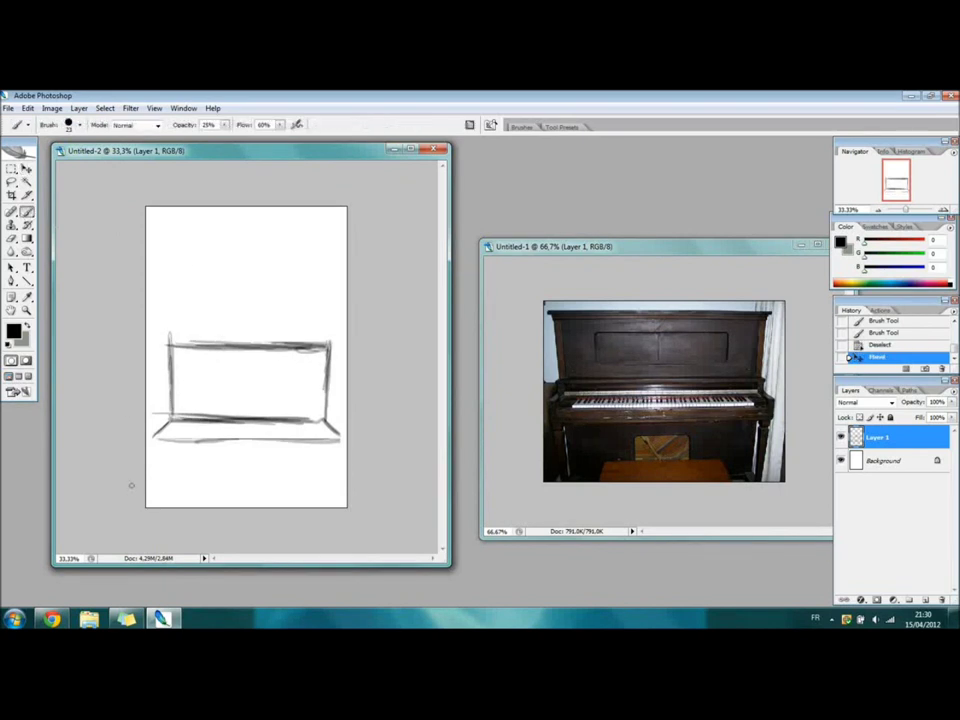
{"action": "mouse_move", "coordinate": [151, 436]}
{"action": "left_mouse_down"}
{"action": "mouse_move", "coordinate": [152, 454]}
{"action": "mouse_move", "coordinate": [338, 454]}
{"action": "left_mouse_up"}
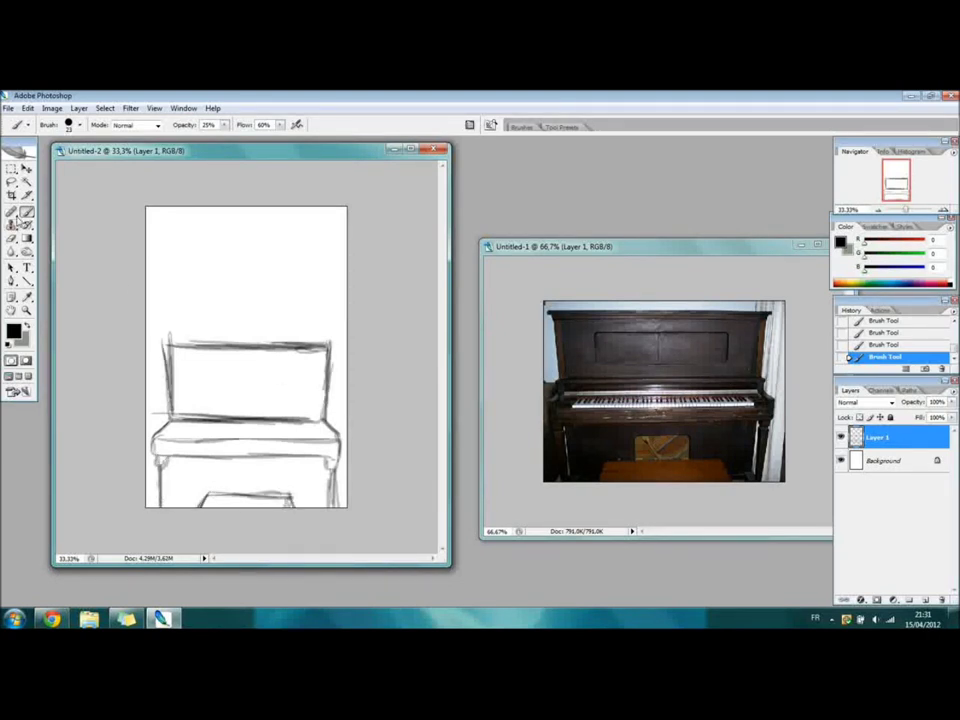
Marquee the lower piano sketch and Free Transform it to 84.3% height.
{"action": "key", "text": "m"}
{"action": "left_click_drag", "start_coordinate": [140, 515], "coordinate": [355, 293]}
{"action": "right_click", "coordinate": [242, 369]}
{"action": "left_click", "coordinate": [268, 497]}
{"action": "mouse_move", "coordinate": [246, 293]}
{"action": "left_mouse_down"}
{"action": "mouse_move", "coordinate": [246, 329]}
{"action": "mouse_move", "coordinate": [251, 306]}
{"action": "left_mouse_up"}
{"action": "key", "text": "v"}
{"action": "left_click", "coordinate": [415, 296]}
{"action": "left_click", "coordinate": [831, 619]}
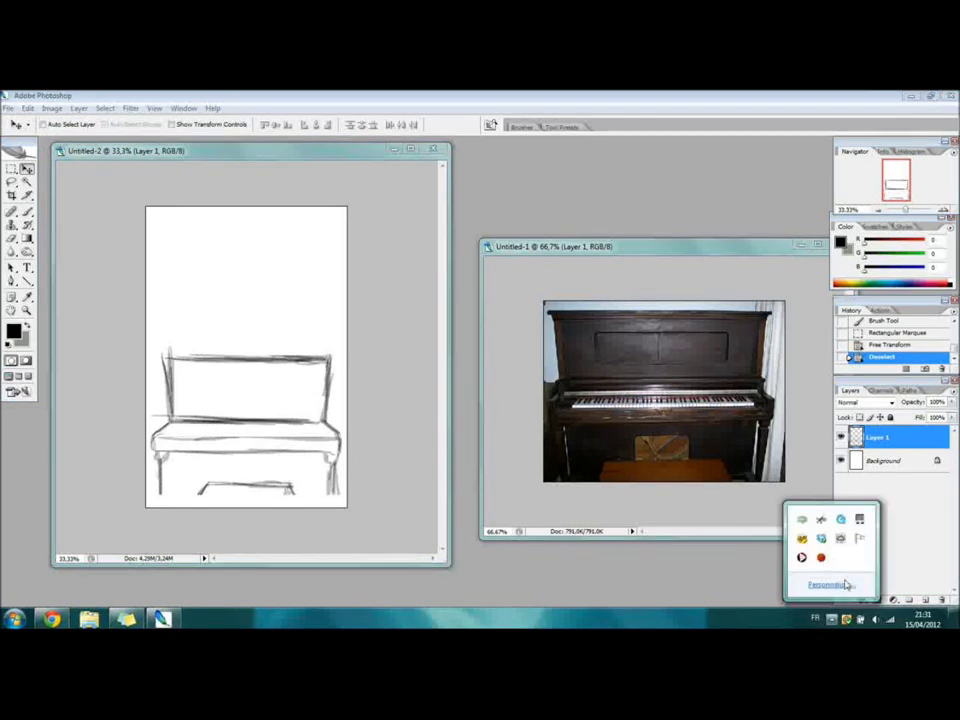
{"action": "right_click", "coordinate": [822, 559]}
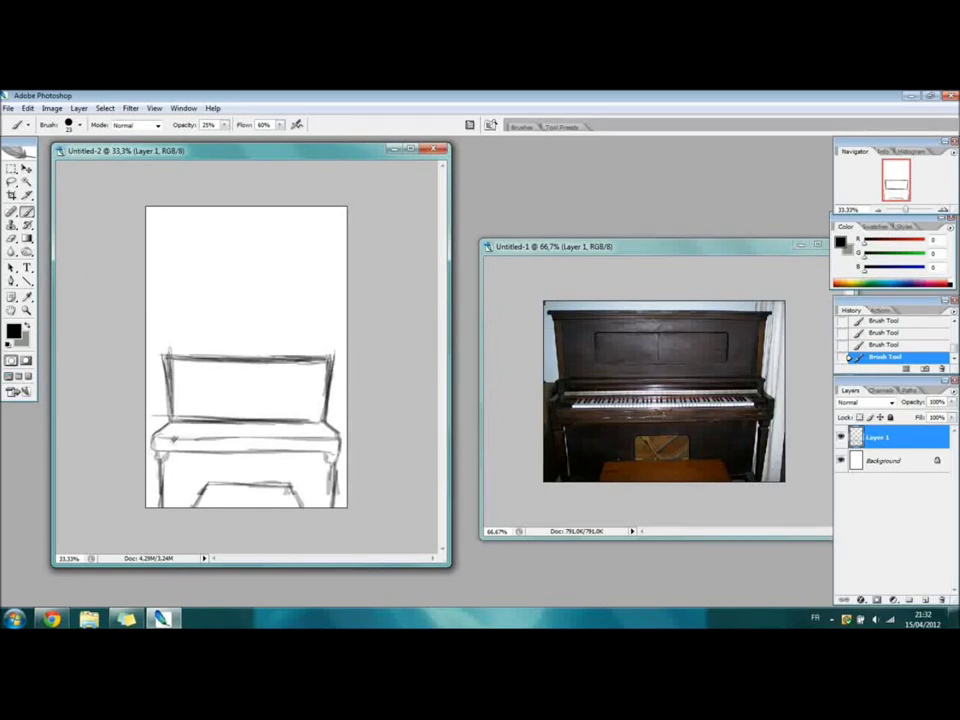
Redraw and darken the keyboard edges and the line under the piano top.
{"action": "left_click_drag", "start_coordinate": [222, 416], "coordinate": [328, 410]}
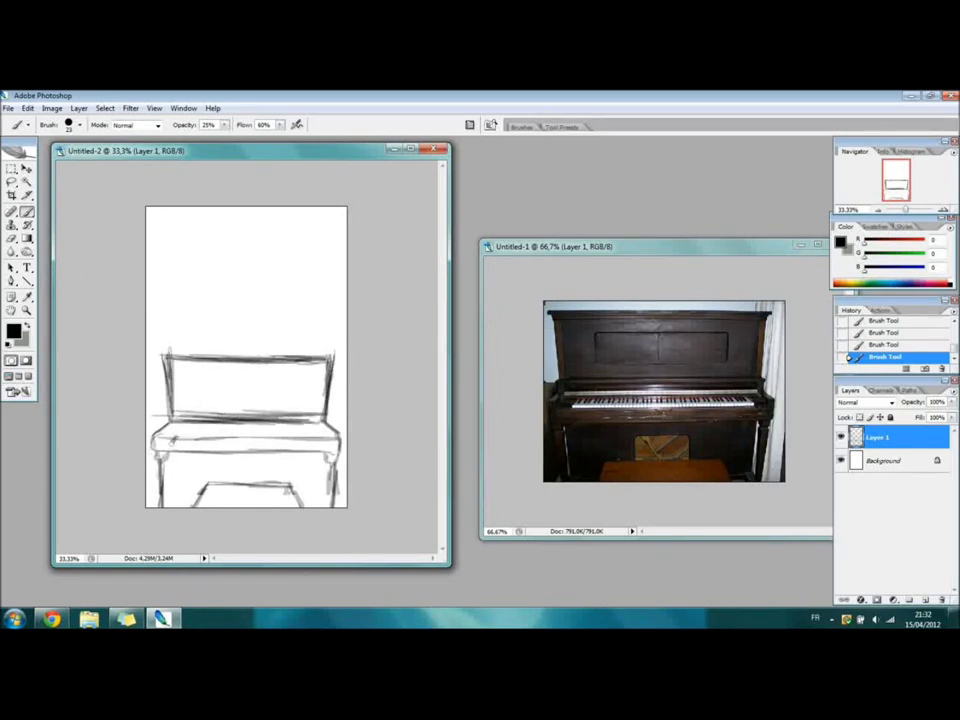
{"action": "left_click_drag", "start_coordinate": [181, 456], "coordinate": [336, 454]}
{"action": "left_click_drag", "start_coordinate": [175, 441], "coordinate": [331, 440]}
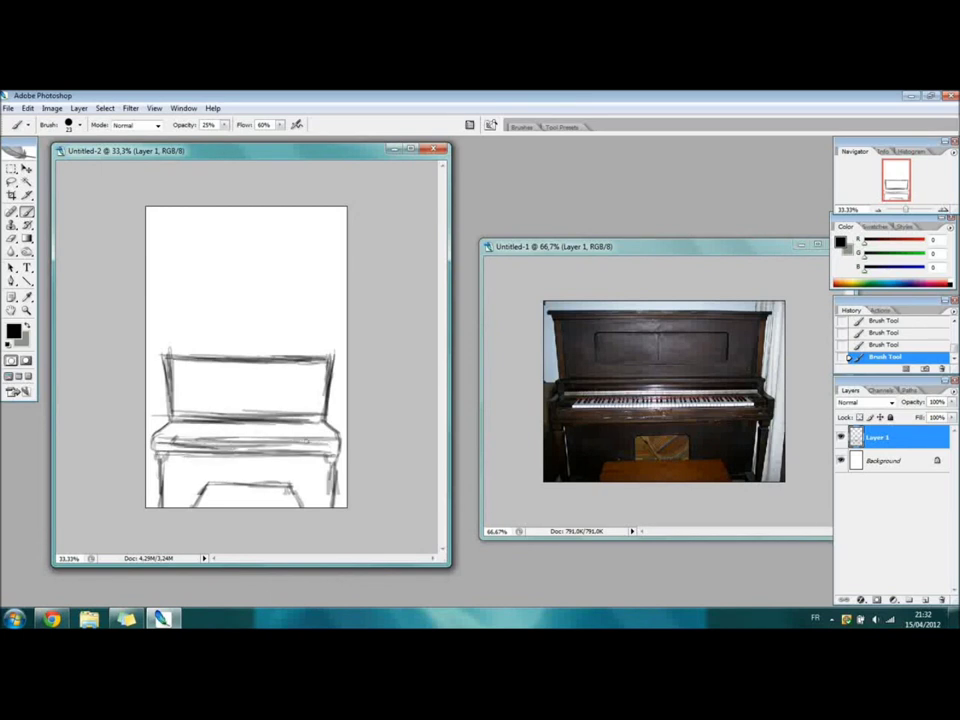
{"action": "left_click_drag", "start_coordinate": [166, 436], "coordinate": [335, 433]}
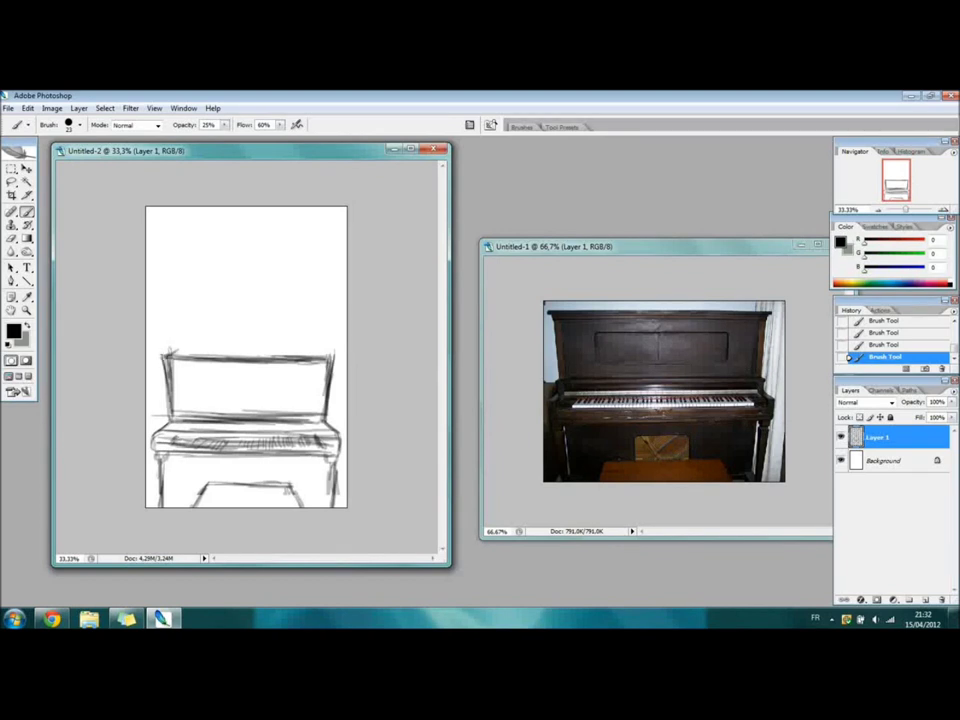
{"action": "left_click_drag", "start_coordinate": [197, 370], "coordinate": [315, 366]}
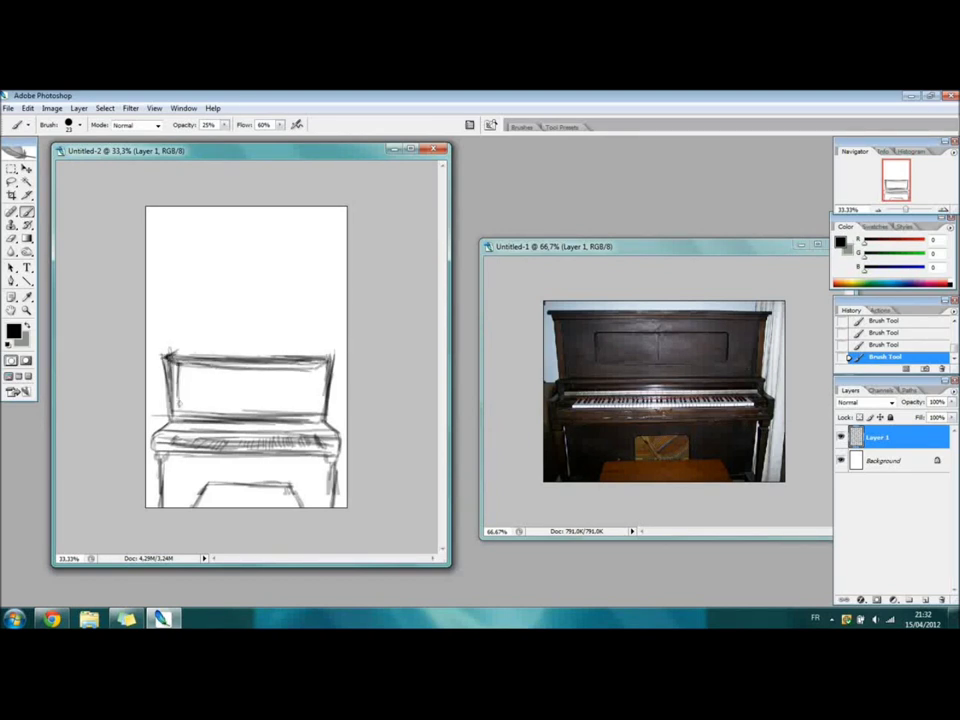
On new Layer 2, brush swirling fish curves above the piano and erase stray parts.
{"action": "left_click", "coordinate": [78, 108]}
{"action": "left_click", "coordinate": [279, 120]}
{"action": "key", "text": "Return"}
{"action": "left_click_drag", "start_coordinate": [211, 388], "coordinate": [229, 384]}
{"action": "left_click_drag", "start_coordinate": [253, 350], "coordinate": [262, 387]}
{"action": "key", "text": "e"}
{"action": "mouse_move", "coordinate": [268, 348]}
{"action": "left_mouse_down"}
{"action": "mouse_move", "coordinate": [262, 388]}
{"action": "mouse_move", "coordinate": [245, 395]}
{"action": "mouse_move", "coordinate": [275, 380]}
{"action": "left_mouse_up"}
{"action": "left_click_drag", "start_coordinate": [215, 340], "coordinate": [260, 350]}
{"action": "key", "text": "b"}
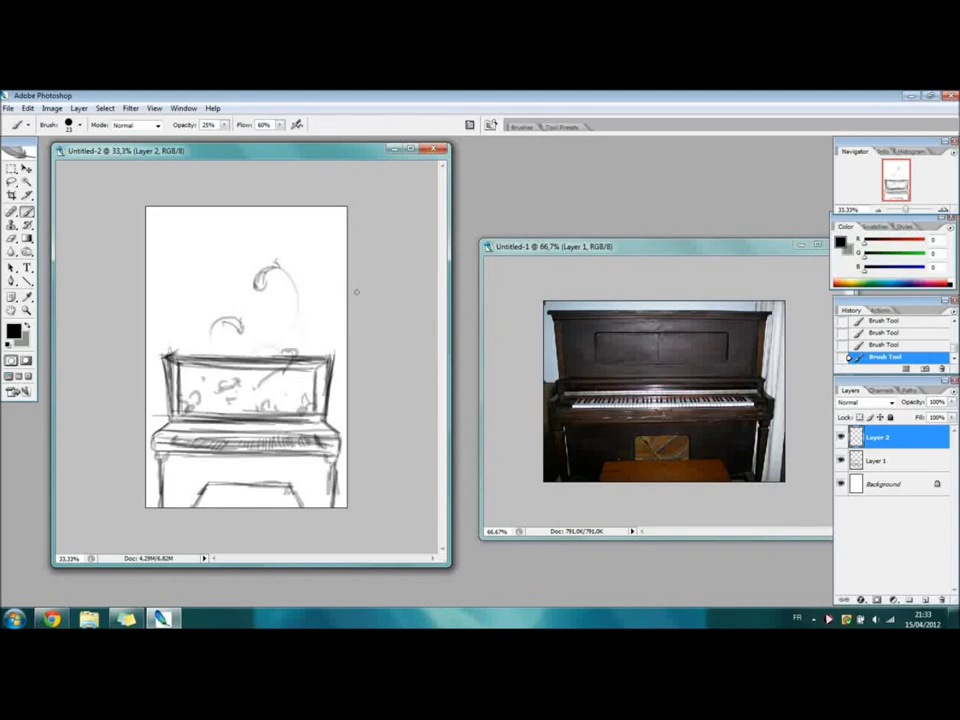
On new Layer 3, sketch and hatch a figure seated at the keyboard.
{"action": "left_click", "coordinate": [78, 107]}
{"action": "left_click", "coordinate": [180, 121]}
{"action": "key", "text": "Return"}
{"action": "mouse_move", "coordinate": [235, 370]}
{"action": "left_mouse_down"}
{"action": "mouse_move", "coordinate": [260, 400]}
{"action": "mouse_move", "coordinate": [240, 465]}
{"action": "left_mouse_up"}
{"action": "left_click_drag", "start_coordinate": [250, 420], "coordinate": [275, 480]}
{"action": "left_click_drag", "start_coordinate": [215, 470], "coordinate": [300, 500]}
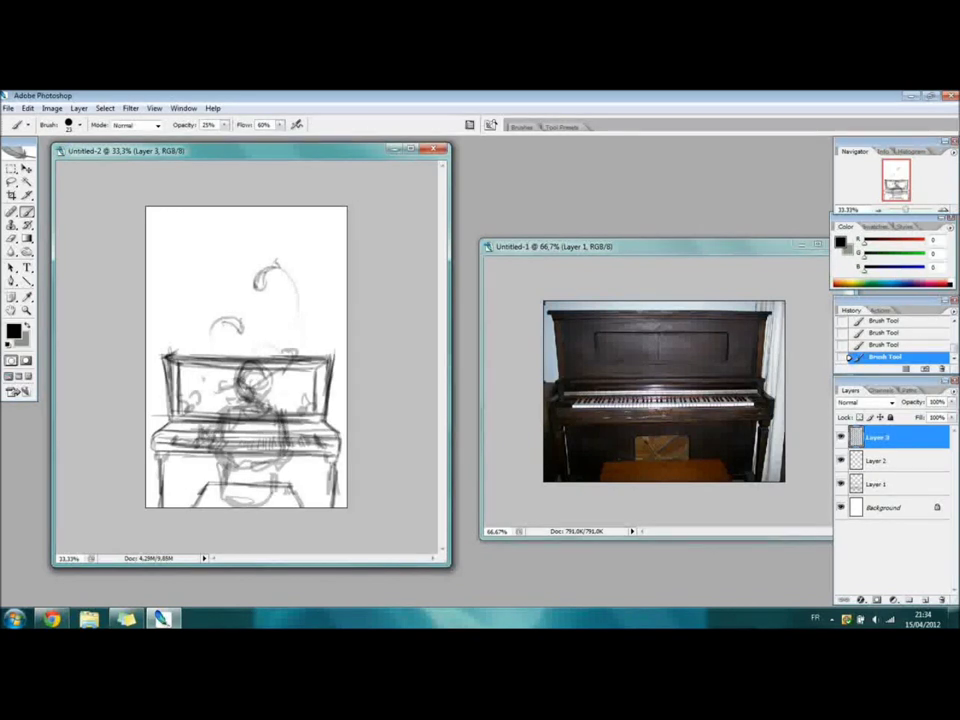
{"action": "left_click_drag", "start_coordinate": [198, 435], "coordinate": [214, 461]}
{"action": "mouse_move", "coordinate": [235, 420]}
{"action": "left_mouse_down"}
{"action": "mouse_move", "coordinate": [270, 450]}
{"action": "mouse_move", "coordinate": [270, 500]}
{"action": "left_mouse_up"}
Convert the Background into an editable Layer 0.
{"action": "left_click", "coordinate": [78, 108]}
{"action": "key", "text": "ctrl+alt+shift+n"}
{"action": "key", "text": "ctrl+shift+bracketleft"}
{"action": "left_click", "coordinate": [883, 332]}
{"action": "double_click", "coordinate": [883, 531]}
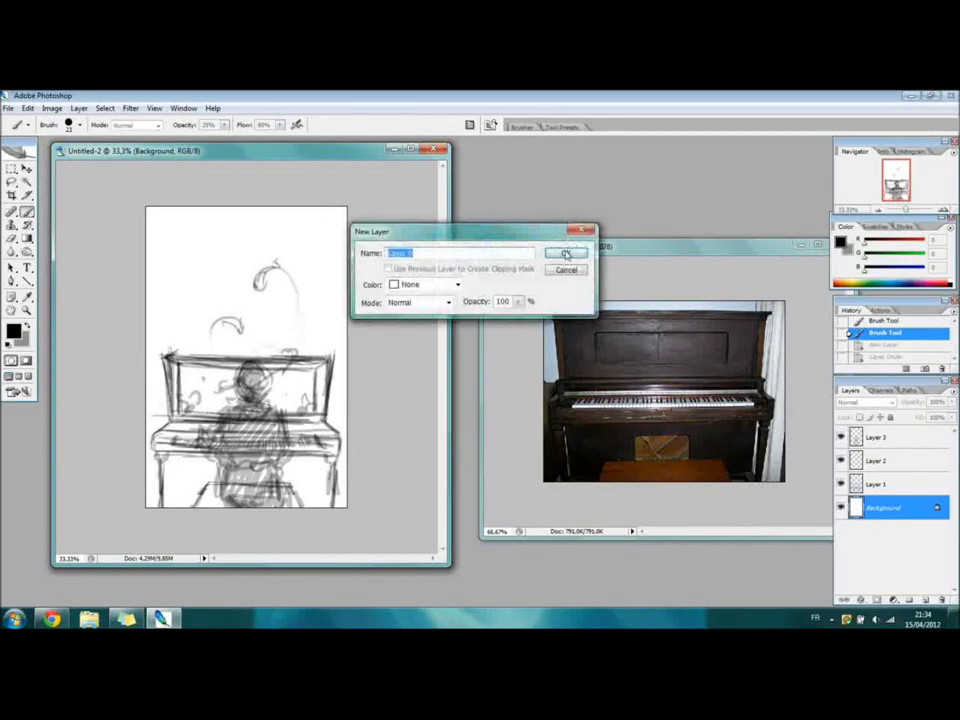
{"action": "left_click", "coordinate": [566, 251]}
Save the document as piano, ending with a Photoshop piano.psd file.
{"action": "left_click", "coordinate": [8, 108]}
{"action": "left_click", "coordinate": [59, 240]}
{"action": "left_click", "coordinate": [475, 376]}
{"action": "left_click", "coordinate": [475, 435]}
{"action": "type", "text": "piano"}
{"action": "key", "text": "Return"}
{"action": "key", "text": "Return"}
{"action": "left_click", "coordinate": [8, 108]}
{"action": "left_click", "coordinate": [59, 240]}
{"action": "type", "text": "piano"}
{"action": "key", "text": "Return"}
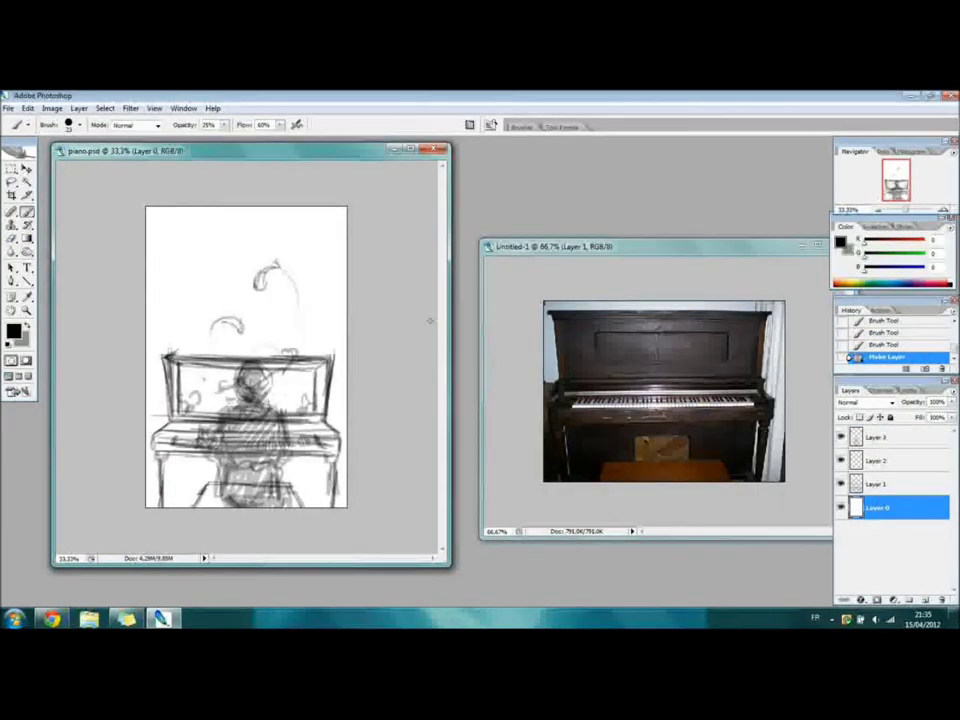
Fill Layer 0 with a top-to-bottom gradient, redone with a darker foreground colour.
{"action": "left_click", "coordinate": [13, 330]}
{"action": "left_click", "coordinate": [349, 457]}
{"action": "left_click", "coordinate": [585, 379]}
{"action": "key", "text": "g"}
{"action": "left_click_drag", "start_coordinate": [250, 225], "coordinate": [250, 515]}
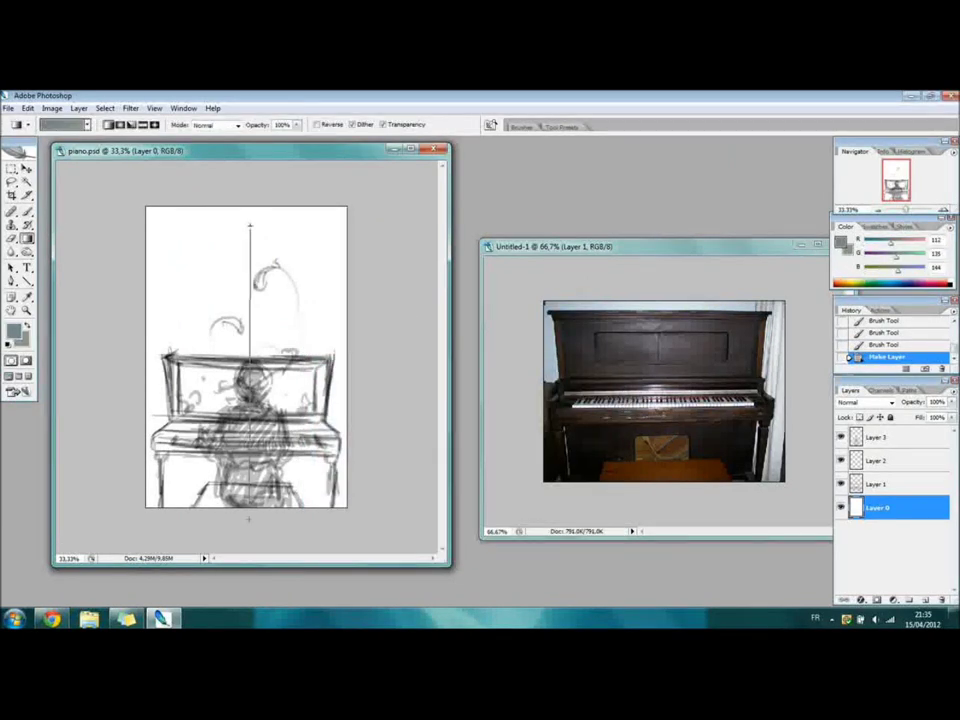
{"action": "left_click", "coordinate": [13, 330]}
{"action": "left_click", "coordinate": [326, 531]}
{"action": "left_click", "coordinate": [585, 379]}
{"action": "left_click_drag", "start_coordinate": [250, 215], "coordinate": [259, 551]}
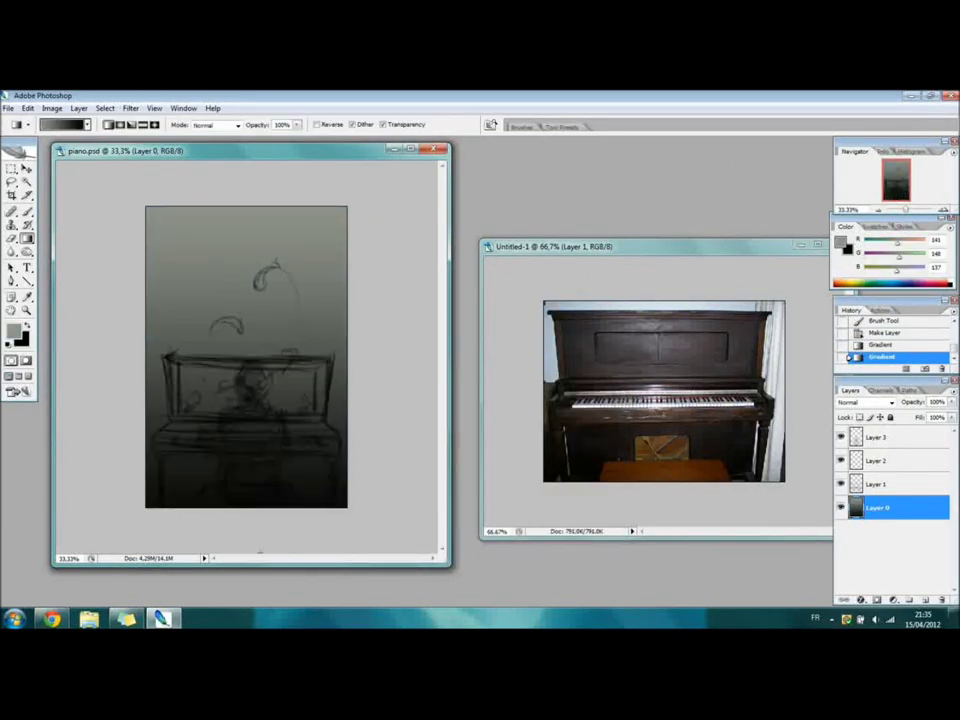
Colorize the gradient via Hue/Saturation to give it a warm brown tint.
{"action": "left_click", "coordinate": [52, 108]}
{"action": "left_click", "coordinate": [160, 254]}
{"action": "left_click", "coordinate": [751, 338]}
{"action": "mouse_move", "coordinate": [606, 262]}
{"action": "left_mouse_down"}
{"action": "mouse_move", "coordinate": [683, 263]}
{"action": "mouse_move", "coordinate": [597, 263]}
{"action": "left_mouse_up"}
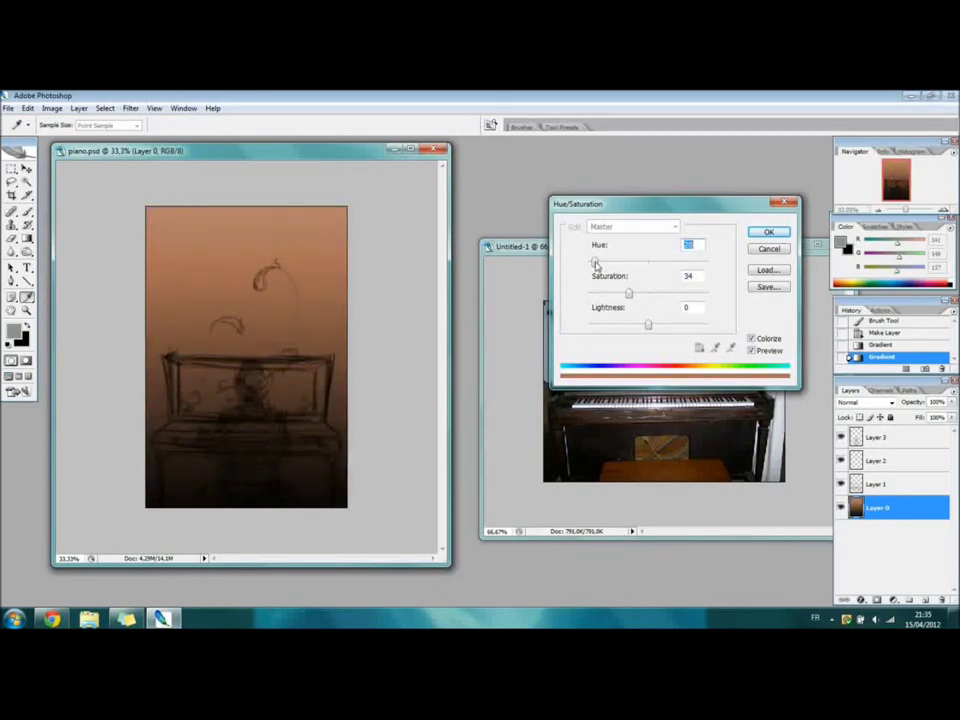
{"action": "key", "text": "Return"}
On new Layer 4, paint light cyan over the piano's upper body.
{"action": "left_click", "coordinate": [78, 108]}
{"action": "left_click", "coordinate": [178, 123]}
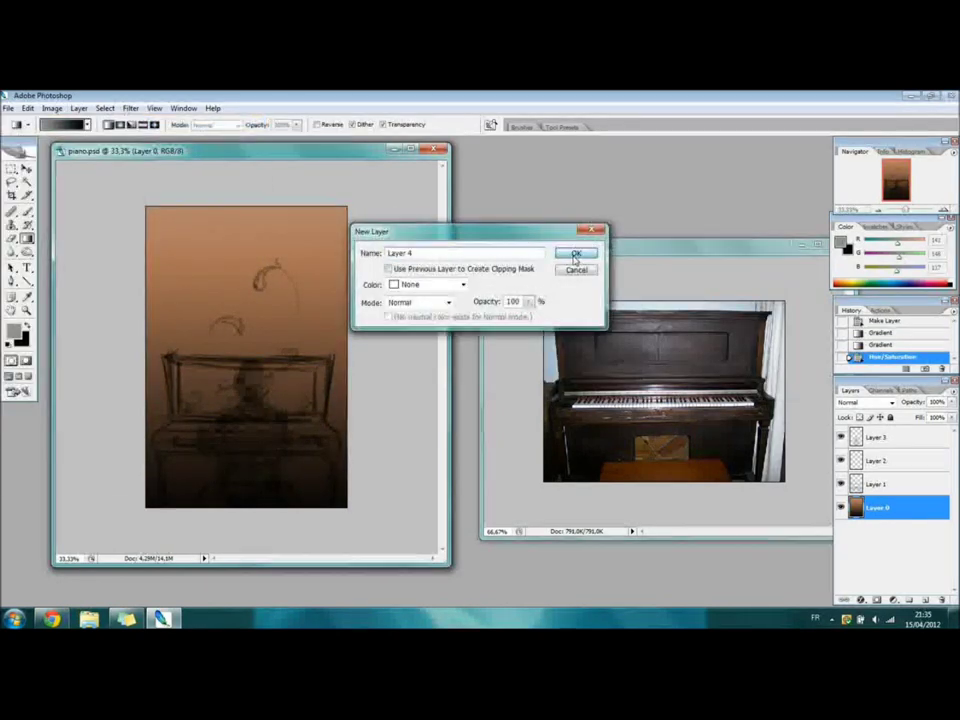
{"action": "key", "text": "Return"}
{"action": "left_click", "coordinate": [14, 330]}
{"action": "left_click", "coordinate": [371, 399]}
{"action": "left_click", "coordinate": [585, 379]}
{"action": "mouse_move", "coordinate": [185, 385]}
{"action": "left_mouse_down"}
{"action": "mouse_move", "coordinate": [272, 380]}
{"action": "mouse_move", "coordinate": [133, 375]}
{"action": "left_mouse_up"}
{"action": "key", "text": "e"}
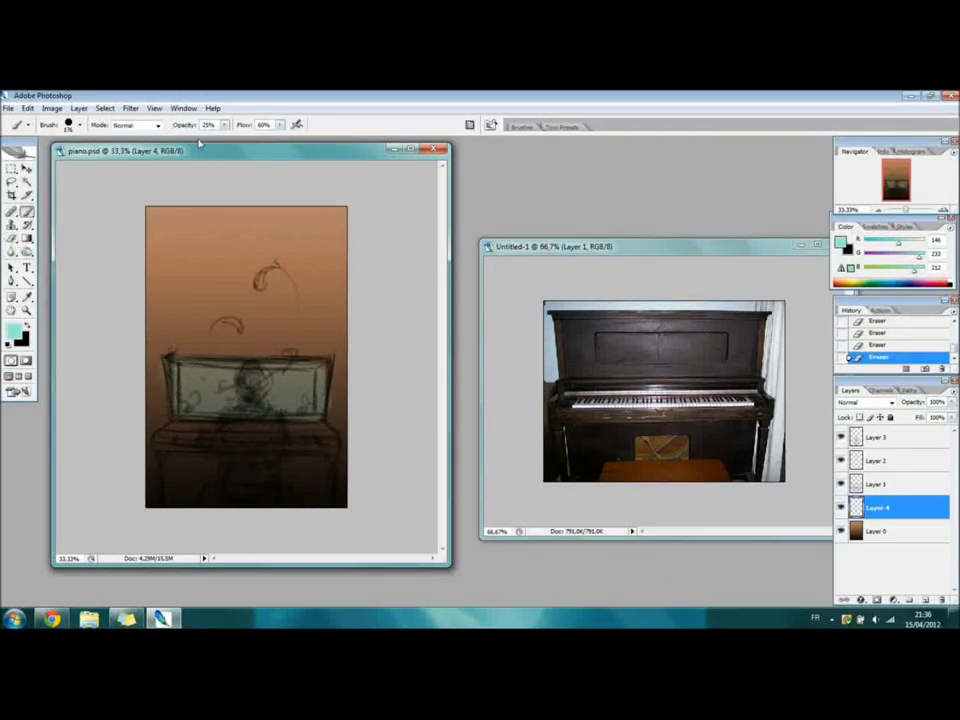
{"action": "left_click", "coordinate": [11, 169]}
{"action": "left_click", "coordinate": [11, 181]}
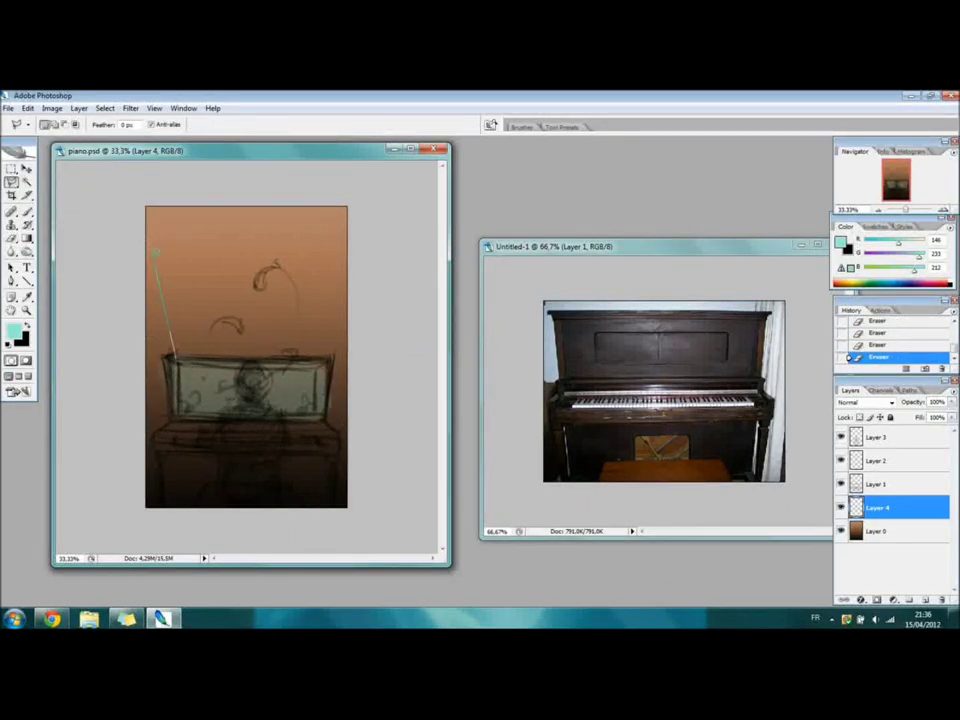
Select a cone shape above the piano and fill it with a cyan gradient.
{"action": "left_click", "coordinate": [136, 200]}
{"action": "left_click", "coordinate": [245, 182]}
{"action": "left_click", "coordinate": [370, 192]}
{"action": "double_click", "coordinate": [354, 246]}
{"action": "left_click", "coordinate": [366, 198]}
{"action": "key", "text": "g"}
{"action": "left_click", "coordinate": [87, 124]}
{"action": "double_click", "coordinate": [32, 146]}
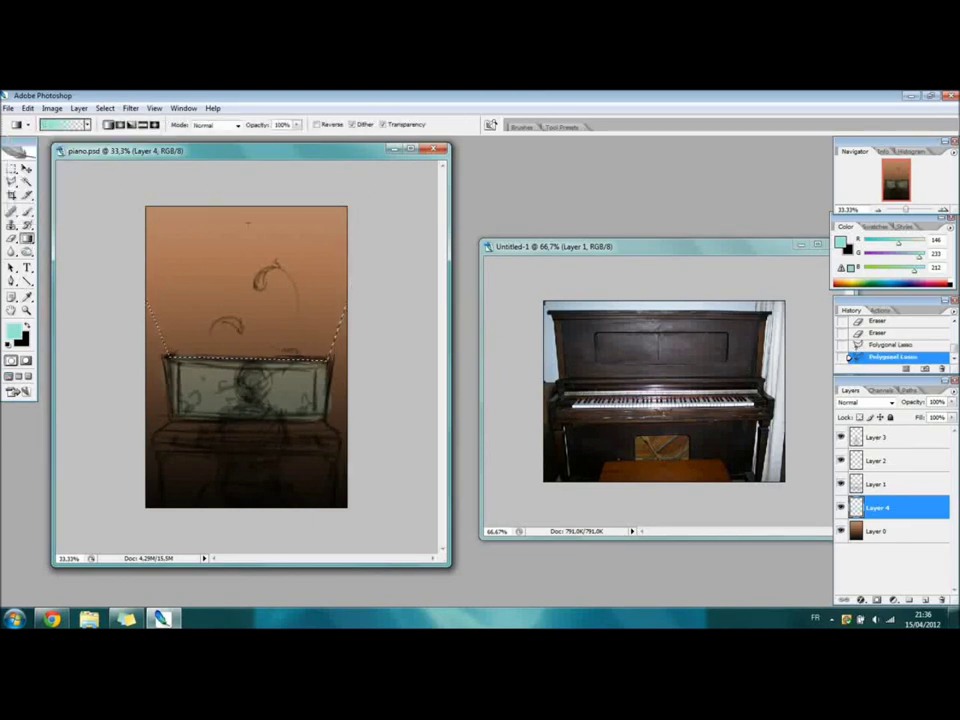
{"action": "left_click_drag", "start_coordinate": [248, 221], "coordinate": [264, 195]}
Lower the light layer's fill to 65% and softly erase the beam's edges at 10%.
{"action": "left_click_drag", "start_coordinate": [938, 429], "coordinate": [948, 429]}
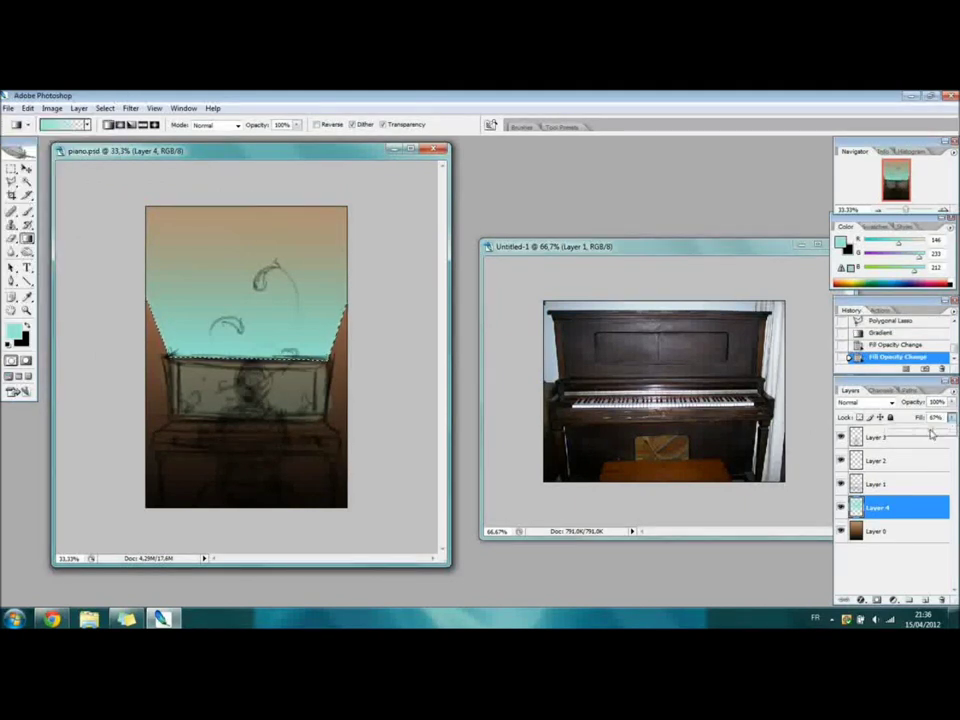
{"action": "left_click_drag", "start_coordinate": [57, 210], "coordinate": [88, 118]}
{"action": "key", "text": "ctrl+d"}
{"action": "key", "text": "b"}
{"action": "mouse_move", "coordinate": [180, 378]}
{"action": "left_mouse_down"}
{"action": "mouse_move", "coordinate": [300, 385]}
{"action": "mouse_move", "coordinate": [200, 398]}
{"action": "left_mouse_up"}
{"action": "key", "text": "e"}
{"action": "left_click", "coordinate": [79, 124]}
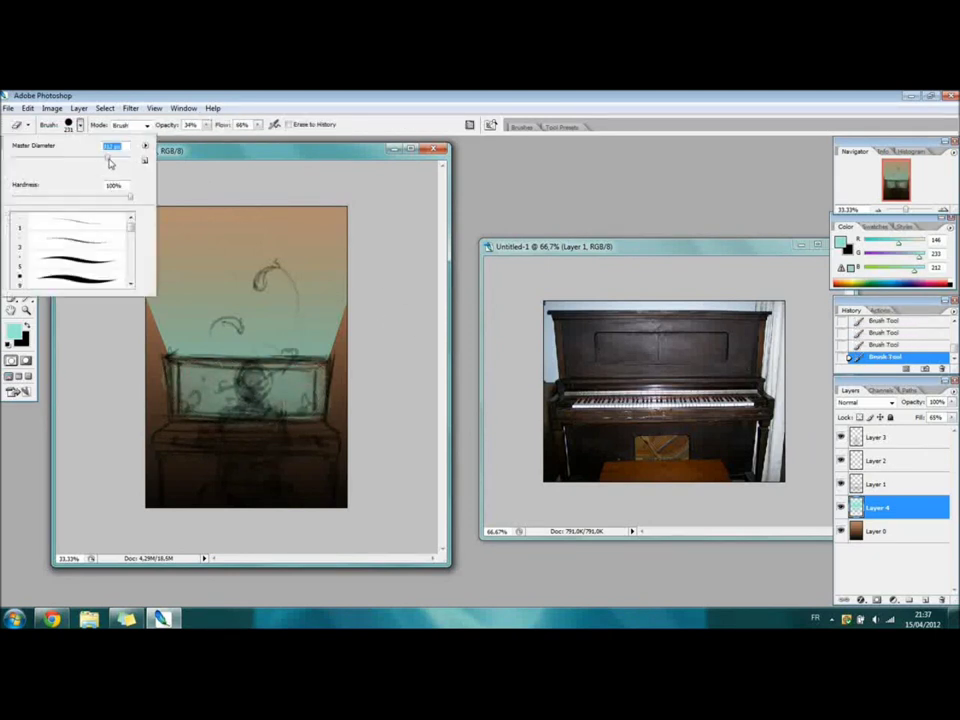
{"action": "left_click_drag", "start_coordinate": [150, 238], "coordinate": [282, 246]}
{"action": "key", "text": "1"}
{"action": "mouse_move", "coordinate": [180, 300]}
{"action": "left_mouse_down"}
{"action": "mouse_move", "coordinate": [289, 279]}
{"action": "mouse_move", "coordinate": [150, 320]}
{"action": "mouse_move", "coordinate": [330, 320]}
{"action": "left_mouse_up"}
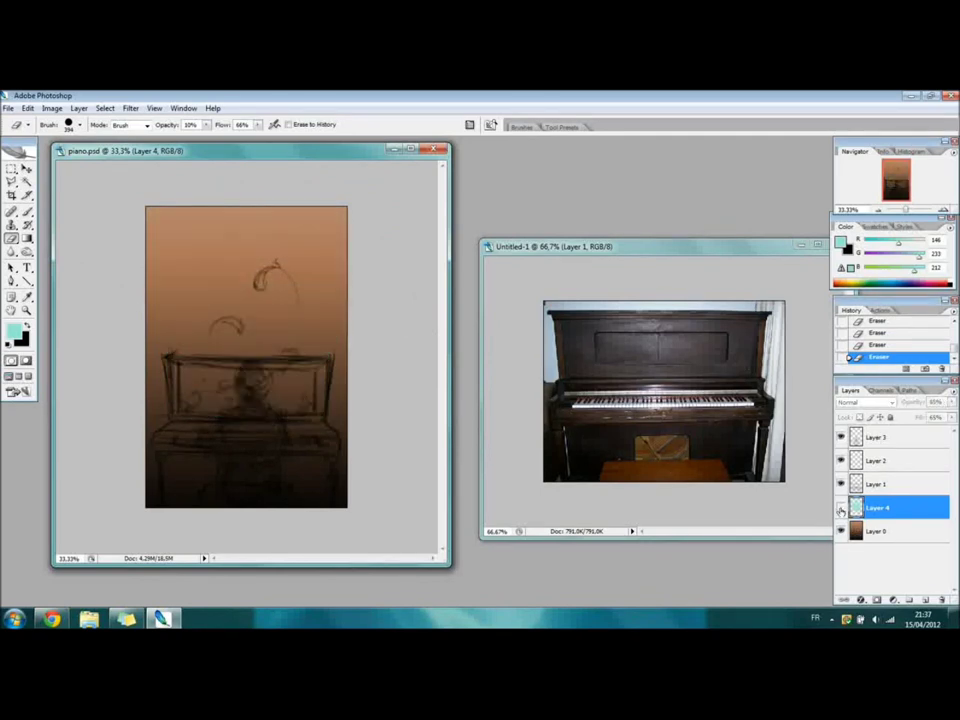
Add a Color Balance layer pushing shadows toward blue and midtones/highlights toward cyan.
{"action": "left_click", "coordinate": [79, 108]}
{"action": "mouse_move", "coordinate": [120, 238]}
{"action": "left_click", "coordinate": [178, 218]}
{"action": "left_click", "coordinate": [660, 307]}
{"action": "left_click", "coordinate": [535, 307]}
{"action": "mouse_move", "coordinate": [628, 273]}
{"action": "left_mouse_down"}
{"action": "mouse_move", "coordinate": [652, 274]}
{"action": "mouse_move", "coordinate": [615, 262]}
{"action": "mouse_move", "coordinate": [654, 274]}
{"action": "mouse_move", "coordinate": [591, 251]}
{"action": "mouse_move", "coordinate": [600, 274]}
{"action": "mouse_move", "coordinate": [632, 243]}
{"action": "mouse_move", "coordinate": [591, 251]}
{"action": "mouse_move", "coordinate": [628, 244]}
{"action": "mouse_move", "coordinate": [645, 272]}
{"action": "mouse_move", "coordinate": [619, 261]}
{"action": "left_mouse_up"}
{"action": "left_click", "coordinate": [597, 307]}
{"action": "left_click", "coordinate": [660, 307]}
{"action": "left_click", "coordinate": [555, 307]}
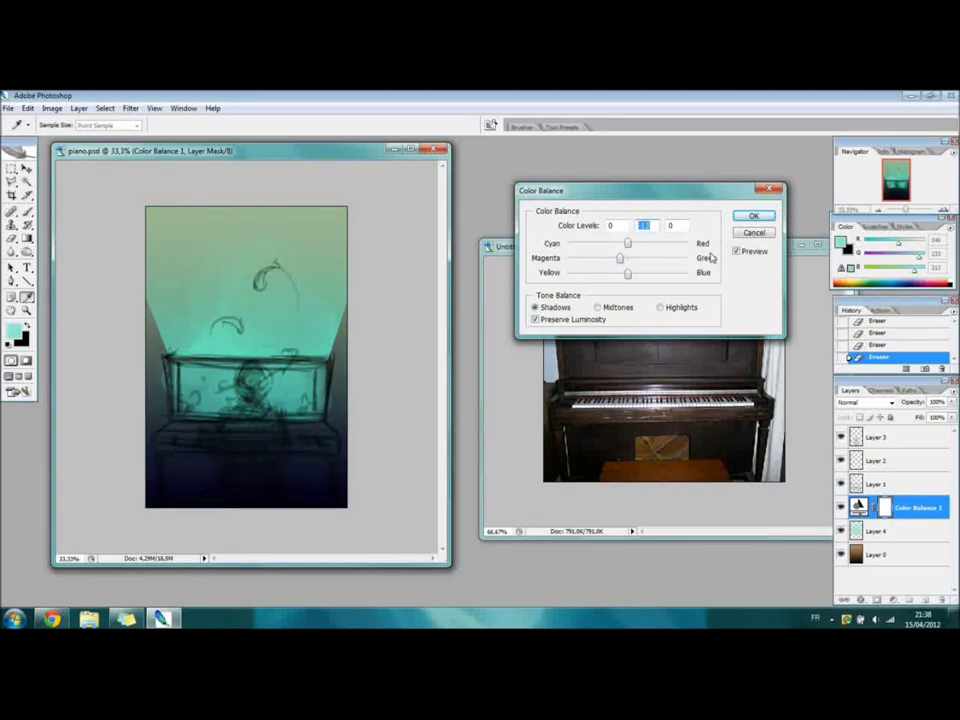
Strengthen the Color Balance highlights shift, tinting them slightly toward magenta.
{"action": "left_click", "coordinate": [753, 216]}
{"action": "double_click", "coordinate": [858, 507]}
{"action": "left_click", "coordinate": [660, 307]}
{"action": "left_click_drag", "start_coordinate": [600, 274], "coordinate": [577, 280]}
{"action": "left_click_drag", "start_coordinate": [629, 260], "coordinate": [619, 262]}
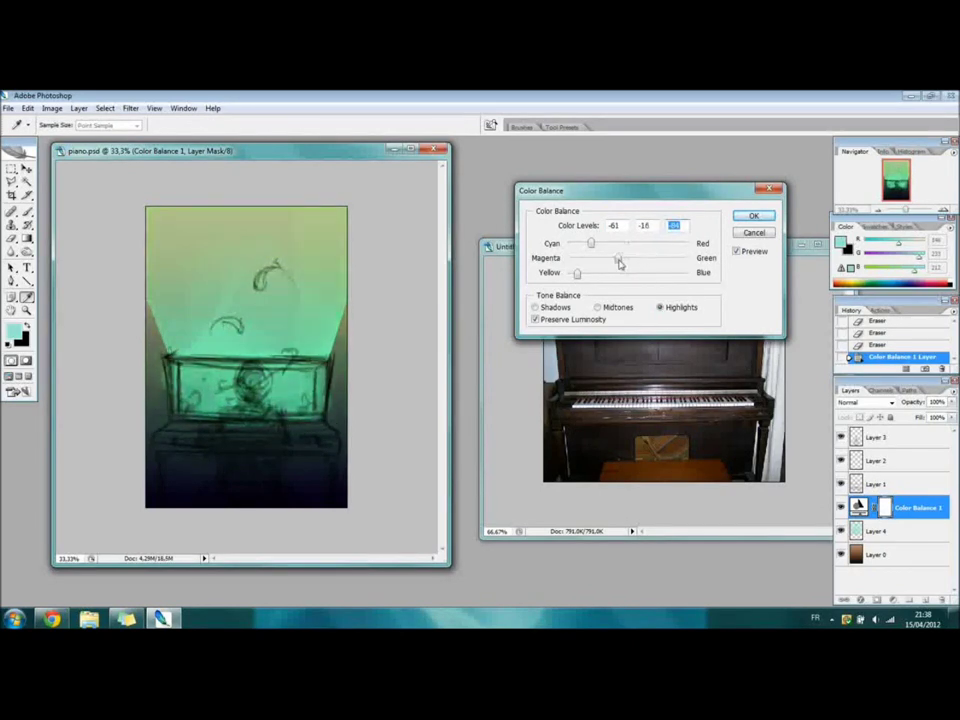
{"action": "left_click", "coordinate": [753, 216]}
Shift the hue and slightly lighten Layer 0 with Hue/Saturation.
{"action": "left_click", "coordinate": [878, 553]}
{"action": "key", "text": "ctrl+u"}
{"action": "mouse_move", "coordinate": [648, 261]}
{"action": "left_mouse_down"}
{"action": "mouse_move", "coordinate": [598, 261]}
{"action": "mouse_move", "coordinate": [640, 261]}
{"action": "mouse_move", "coordinate": [676, 290]}
{"action": "mouse_move", "coordinate": [657, 324]}
{"action": "left_mouse_up"}
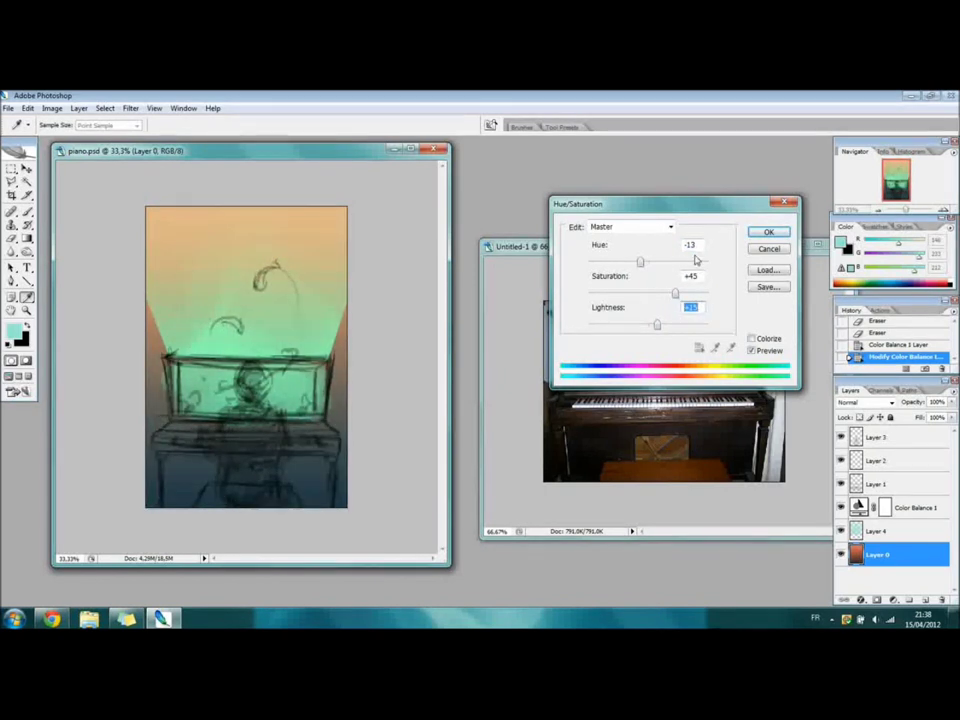
{"action": "type", "text": "0"}
{"action": "mouse_move", "coordinate": [645, 264]}
{"action": "left_mouse_down"}
{"action": "mouse_move", "coordinate": [692, 268]}
{"action": "mouse_move", "coordinate": [641, 253]}
{"action": "left_mouse_up"}
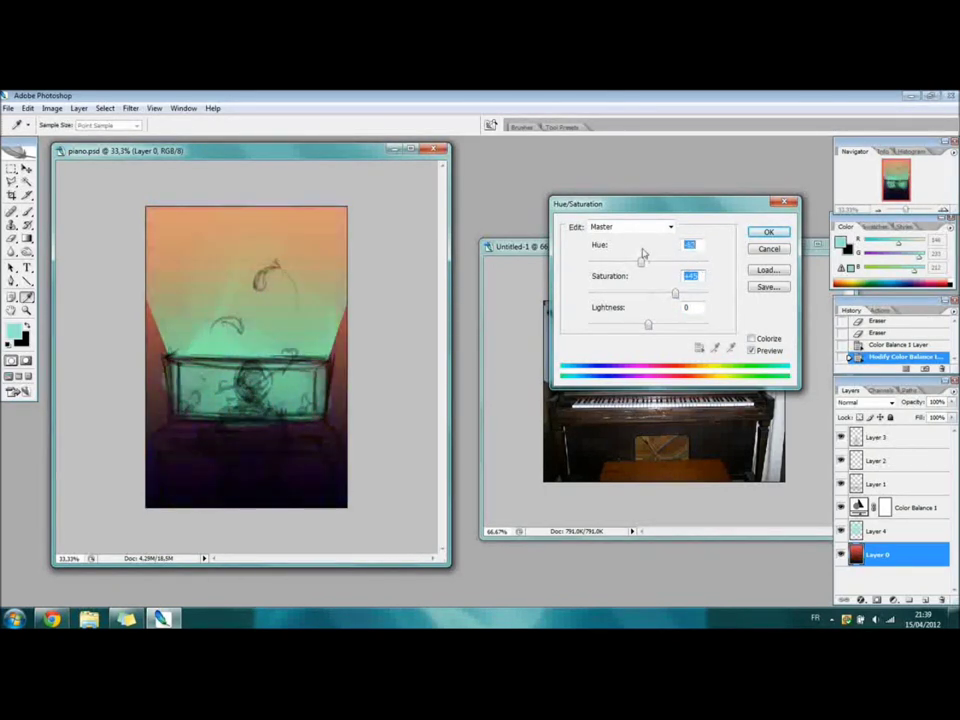
{"action": "left_click_drag", "start_coordinate": [648, 324], "coordinate": [654, 328]}
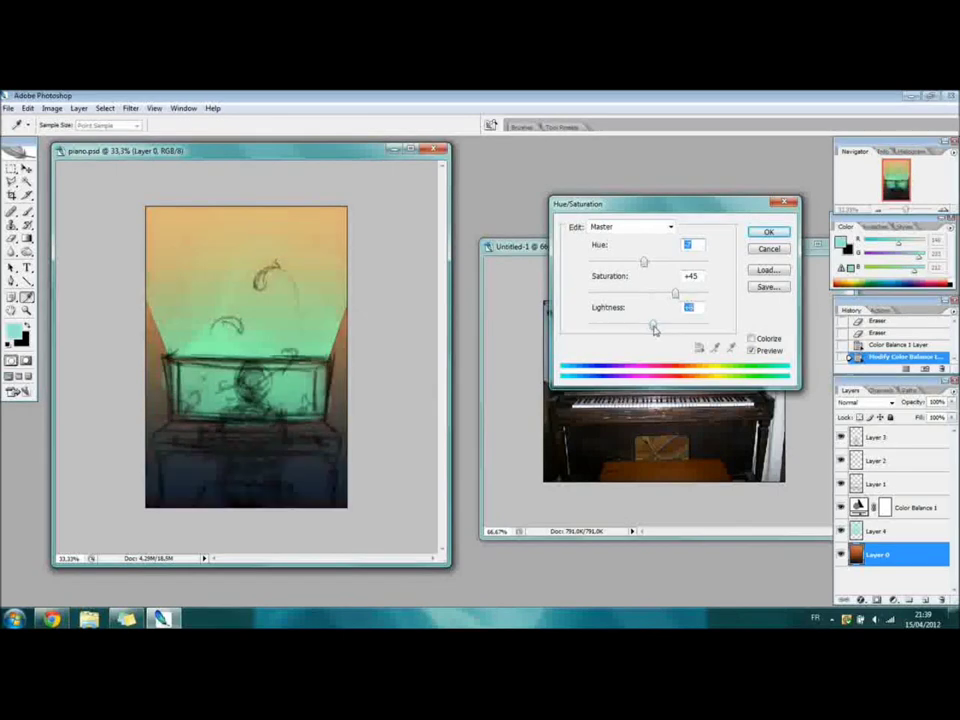
{"action": "left_click", "coordinate": [769, 233]}
Apply Selective Color to Layer 0, reducing yellow in the Neutrals.
{"action": "left_click", "coordinate": [51, 108]}
{"action": "left_click", "coordinate": [214, 216]}
{"action": "left_click", "coordinate": [545, 240]}
{"action": "left_click", "coordinate": [525, 330]}
{"action": "mouse_move", "coordinate": [536, 349]}
{"action": "left_mouse_down"}
{"action": "mouse_move", "coordinate": [497, 350]}
{"action": "mouse_move", "coordinate": [536, 349]}
{"action": "left_mouse_up"}
{"action": "mouse_move", "coordinate": [536, 323]}
{"action": "left_mouse_down"}
{"action": "mouse_move", "coordinate": [510, 327]}
{"action": "mouse_move", "coordinate": [518, 296]}
{"action": "mouse_move", "coordinate": [510, 268]}
{"action": "mouse_move", "coordinate": [552, 300]}
{"action": "mouse_move", "coordinate": [536, 298]}
{"action": "left_mouse_up"}
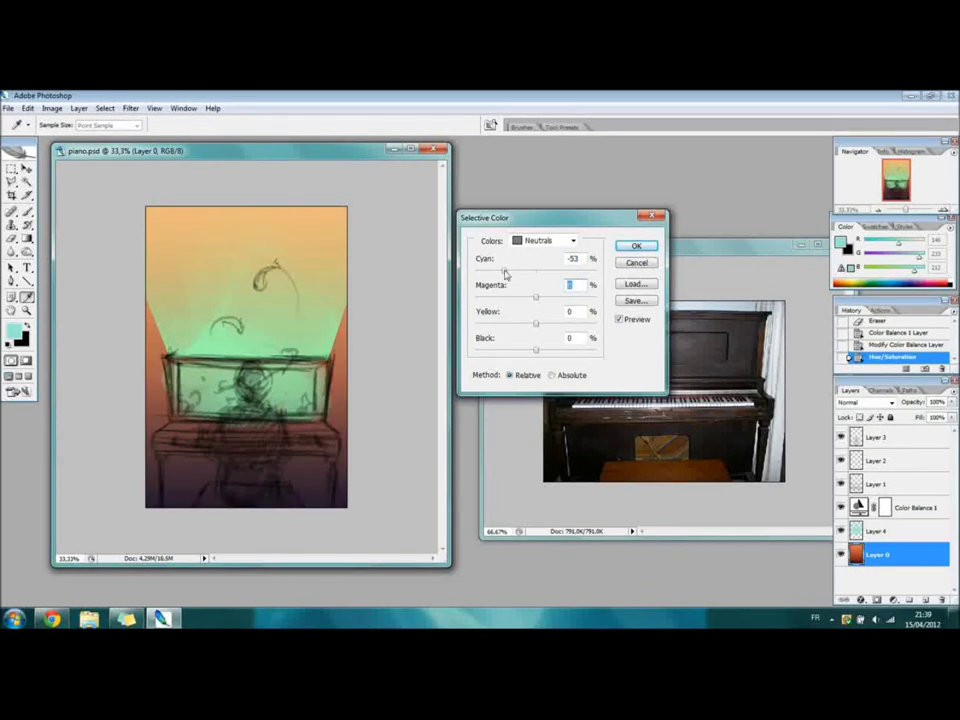
{"action": "key", "text": "Return"}
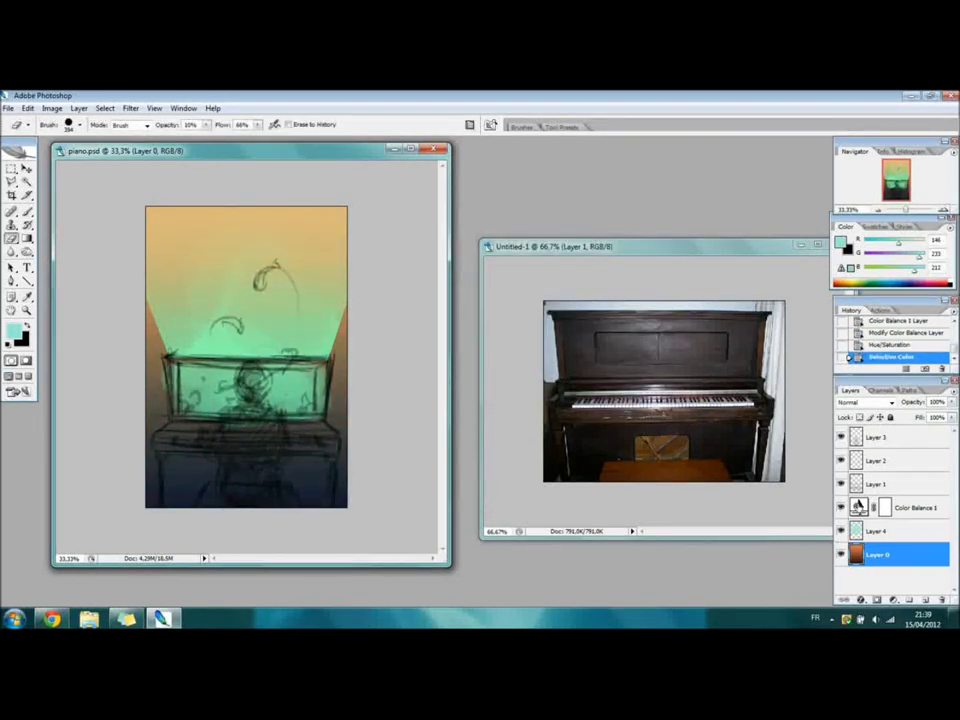
Erase glow near the top, then paint a sampled brown across the top of Layer 0.
{"action": "left_click", "coordinate": [846, 530]}
{"action": "left_click_drag", "start_coordinate": [161, 214], "coordinate": [204, 214]}
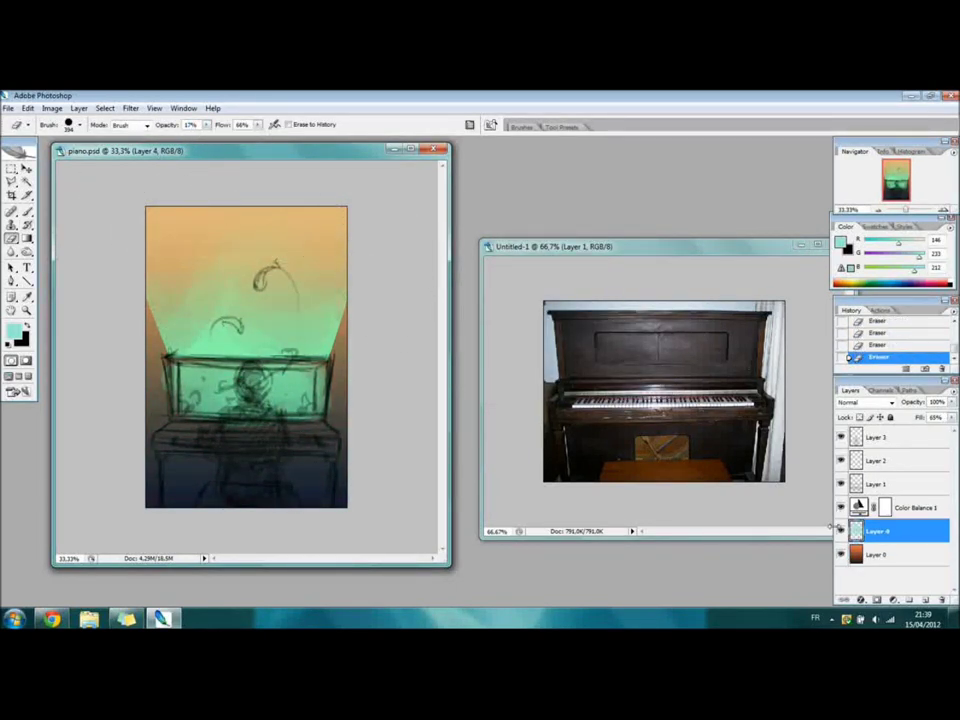
{"action": "left_click", "coordinate": [840, 531]}
{"action": "key", "text": "i"}
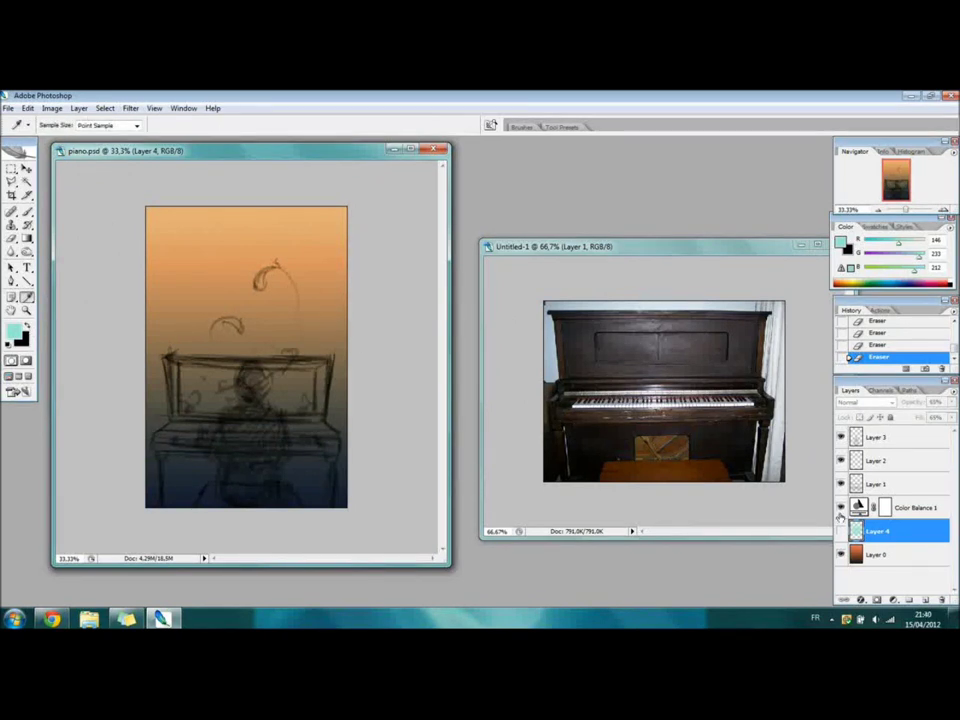
{"action": "left_click", "coordinate": [27, 212]}
{"action": "left_click", "coordinate": [840, 531]}
{"action": "left_click", "coordinate": [79, 125]}
{"action": "key", "text": "alt+bracketleft"}
{"action": "mouse_move", "coordinate": [182, 253]}
{"action": "left_mouse_down"}
{"action": "mouse_move", "coordinate": [366, 238]}
{"action": "mouse_move", "coordinate": [134, 248]}
{"action": "mouse_move", "coordinate": [317, 236]}
{"action": "mouse_move", "coordinate": [139, 332]}
{"action": "mouse_move", "coordinate": [300, 214]}
{"action": "left_mouse_up"}
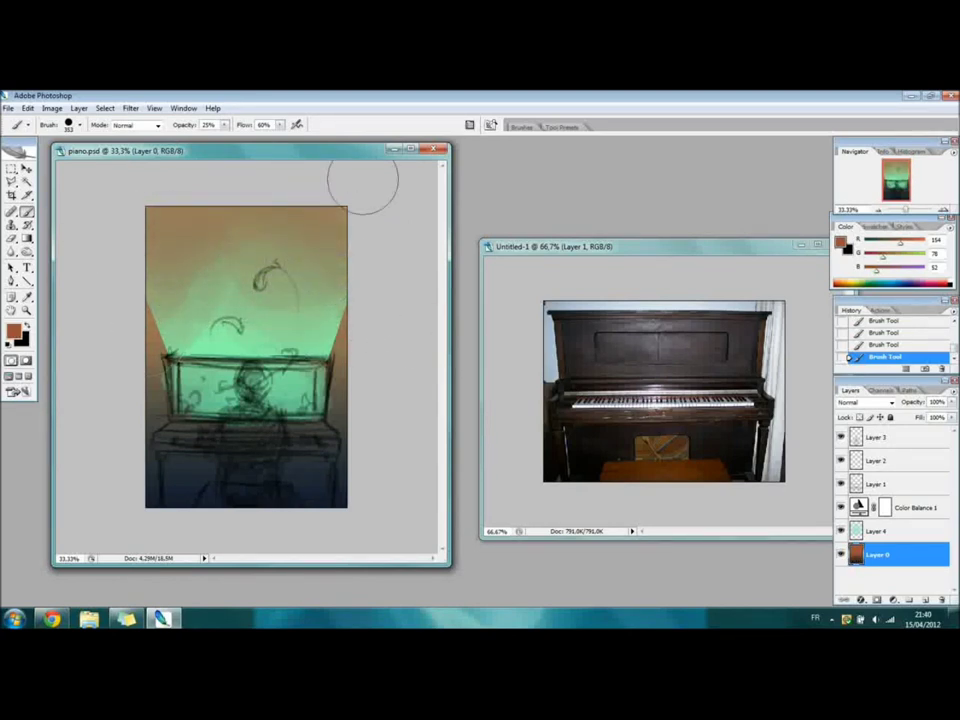
On new Layer 5, paint the floating fish orange above and inside the piano.
{"action": "left_click", "coordinate": [912, 507]}
{"action": "left_click", "coordinate": [78, 108]}
{"action": "left_click", "coordinate": [182, 145]}
{"action": "key", "text": "Return"}
{"action": "left_click", "coordinate": [13, 330]}
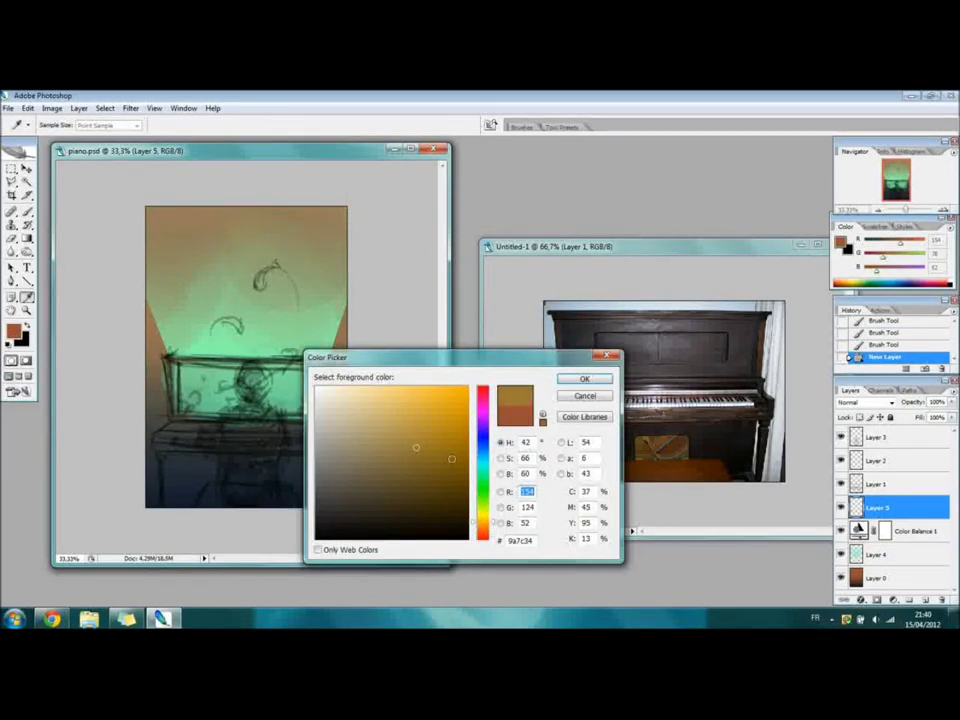
{"action": "left_click", "coordinate": [585, 379]}
{"action": "left_click", "coordinate": [79, 125]}
{"action": "key", "text": "Return"}
{"action": "left_click_drag", "start_coordinate": [255, 272], "coordinate": [264, 288]}
{"action": "left_click_drag", "start_coordinate": [222, 320], "coordinate": [240, 328]}
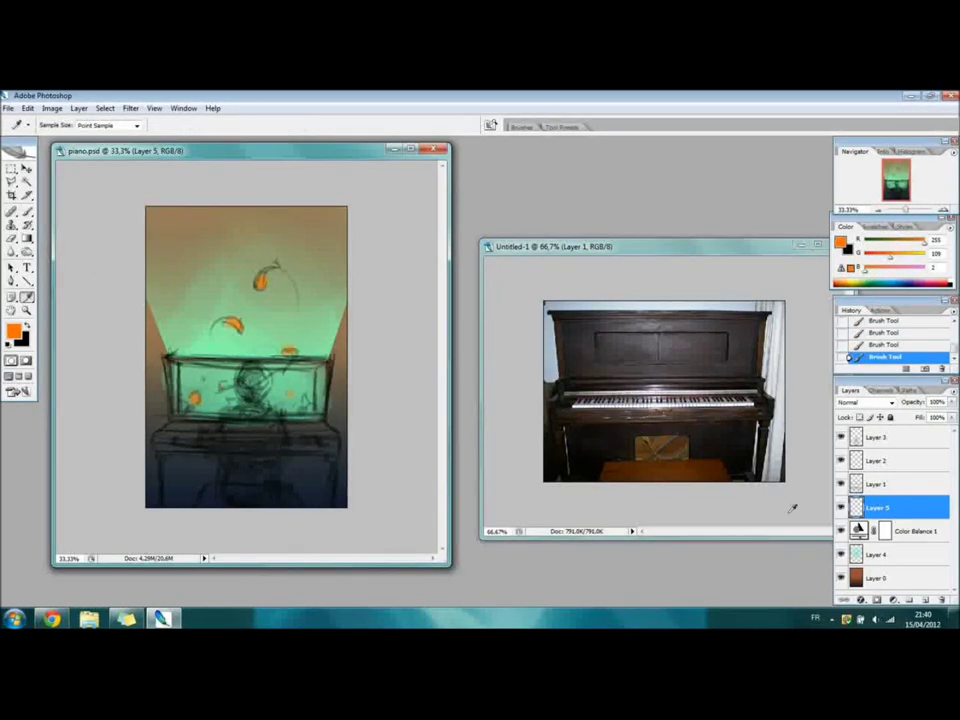
{"action": "left_click", "coordinate": [878, 554]}
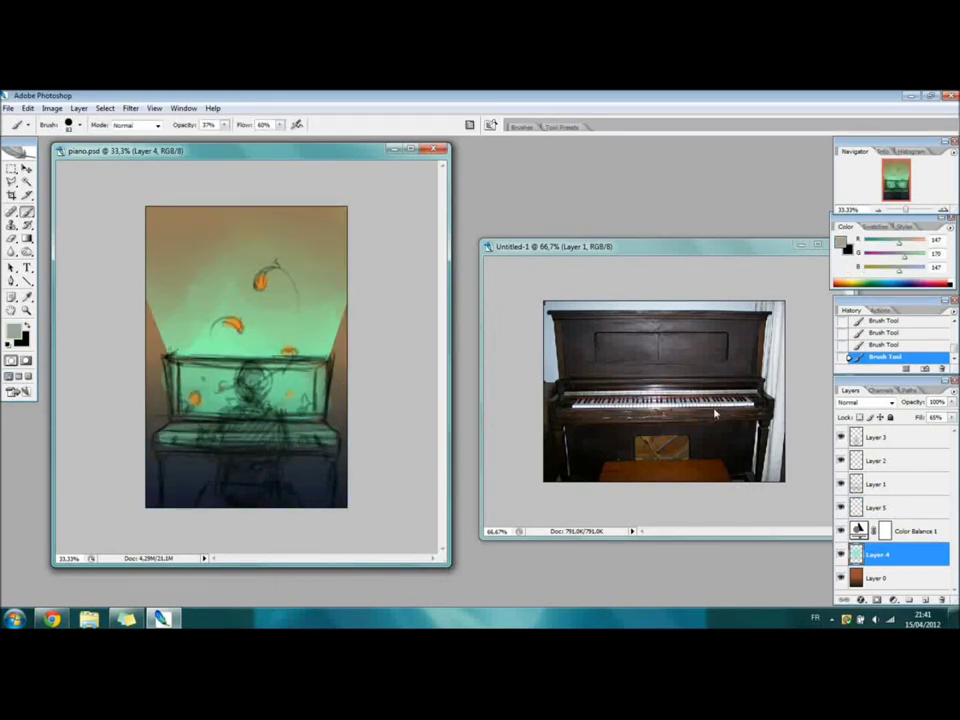
{"action": "left_click", "coordinate": [875, 437]}
Brush the seated pianist in black as a dark silhouette on Layer 3.
{"action": "left_click", "coordinate": [845, 245]}
{"action": "left_click", "coordinate": [570, 388]}
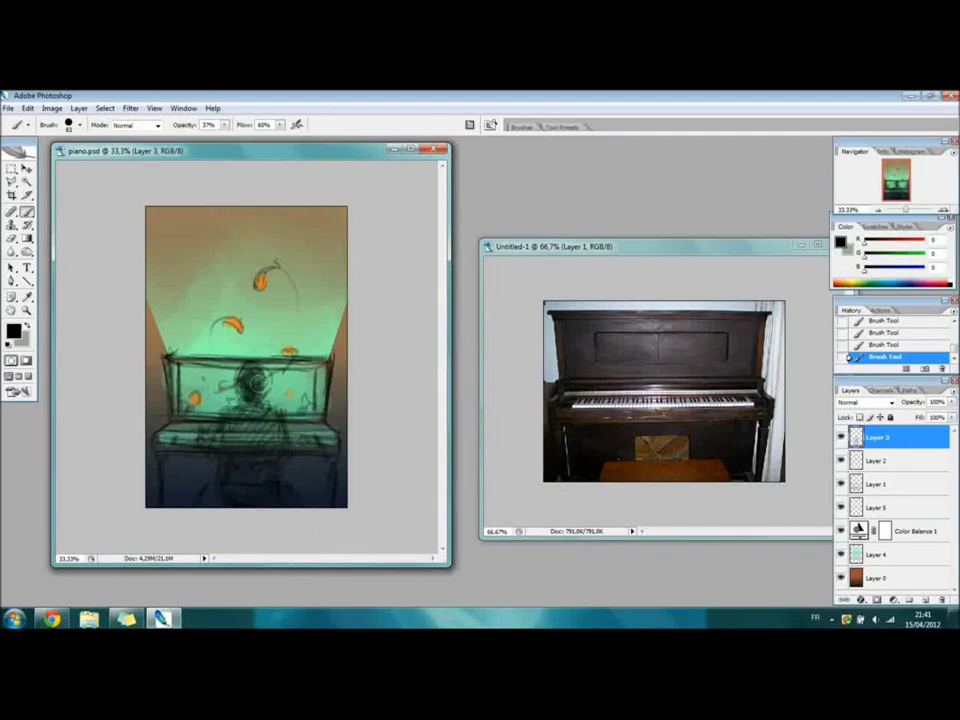
{"action": "mouse_move", "coordinate": [240, 419]}
{"action": "left_mouse_down"}
{"action": "mouse_move", "coordinate": [252, 395]}
{"action": "mouse_move", "coordinate": [245, 430]}
{"action": "mouse_move", "coordinate": [258, 453]}
{"action": "left_mouse_up"}
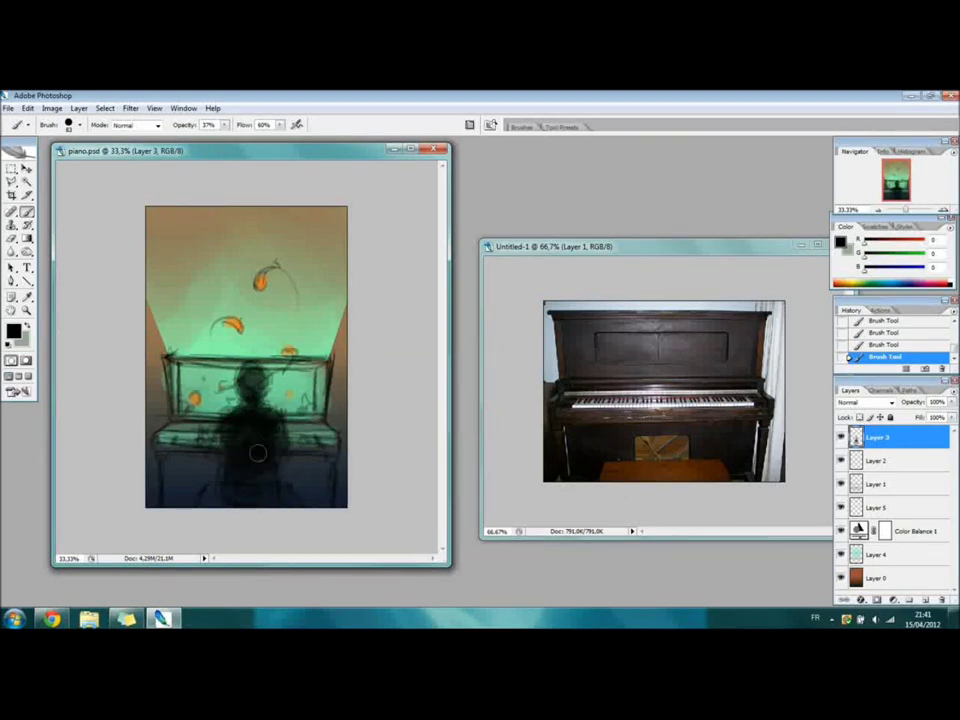
{"action": "key", "text": "ctrl+plus"}
{"action": "key", "text": "ctrl+minus"}
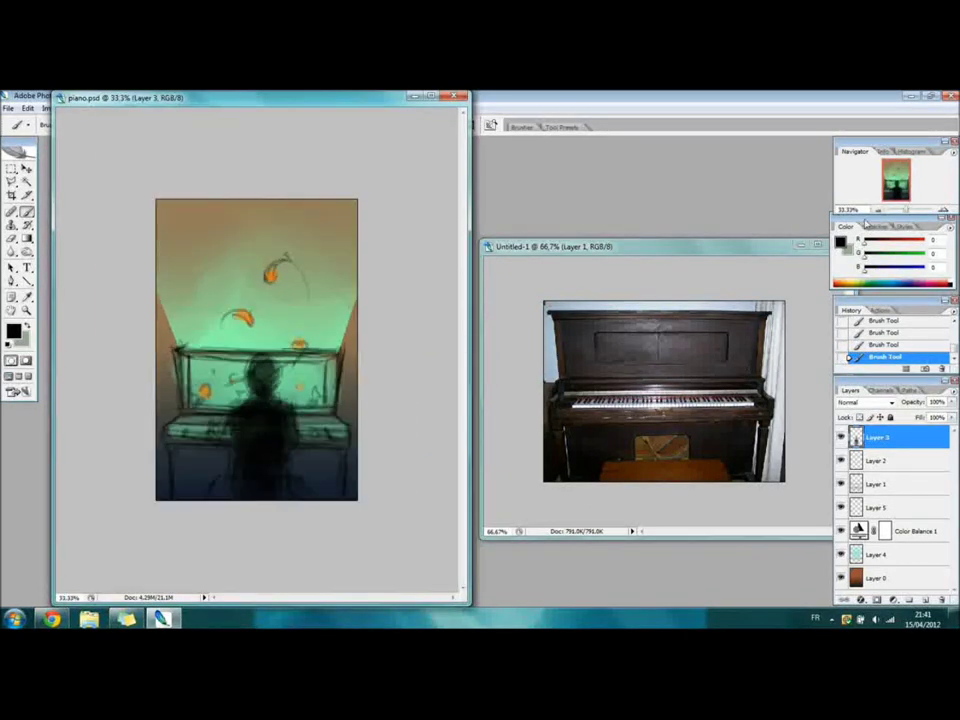
Move the teal glow and sketch layers slightly upward.
{"action": "left_click", "coordinate": [876, 554]}
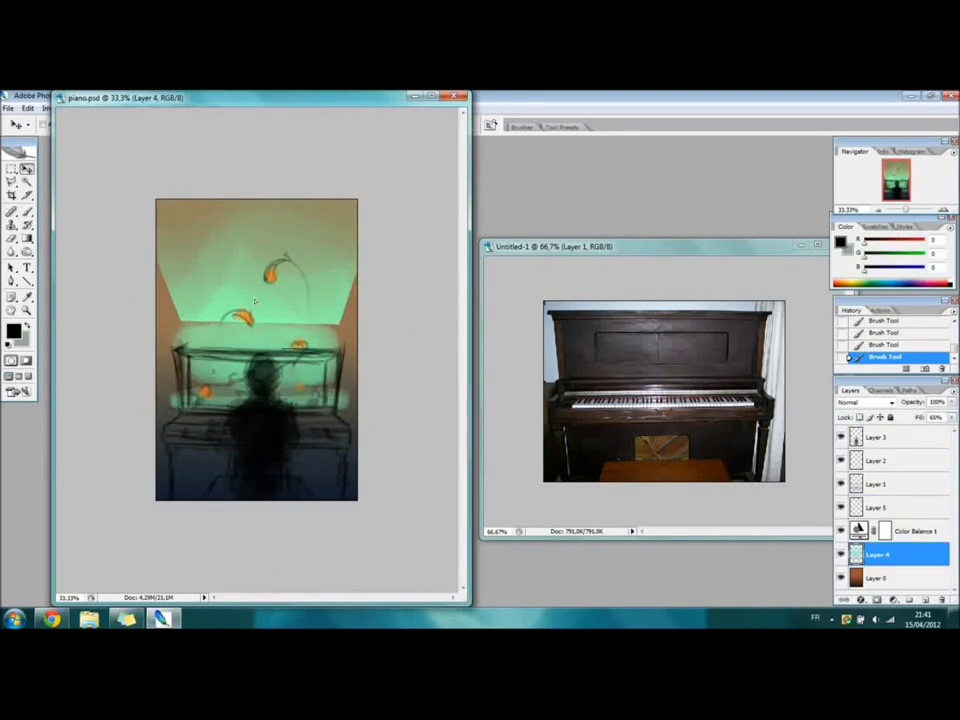
{"action": "mouse_move", "coordinate": [297, 382]}
{"action": "left_mouse_down"}
{"action": "mouse_move", "coordinate": [297, 347]}
{"action": "mouse_move", "coordinate": [301, 361]}
{"action": "left_mouse_up"}
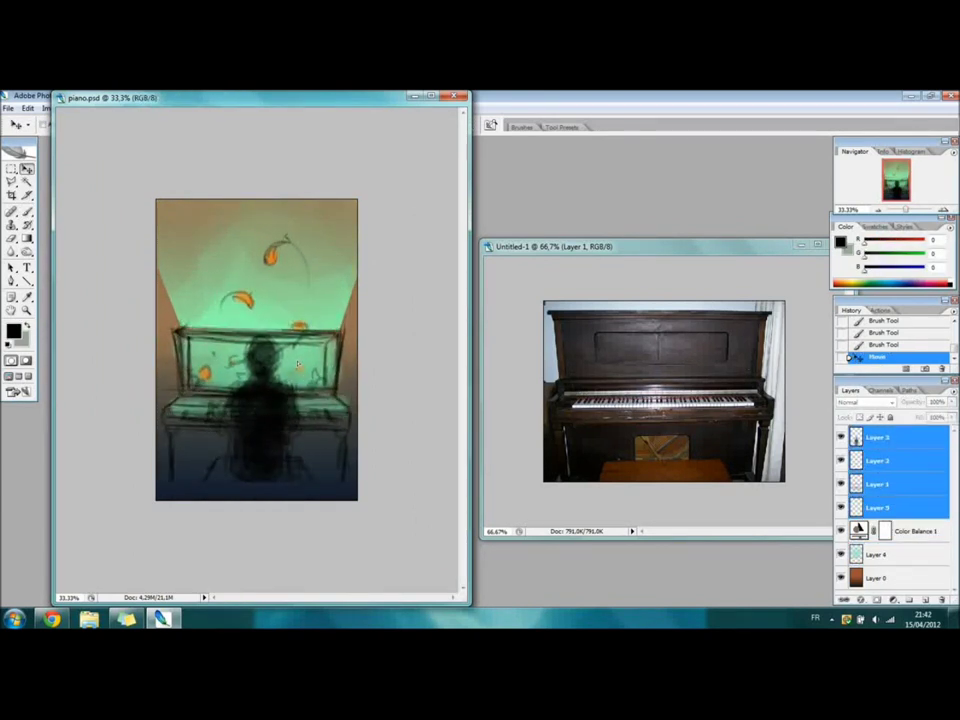
{"action": "left_click_drag", "start_coordinate": [200, 97], "coordinate": [215, 142]}
{"action": "left_click", "coordinate": [154, 108]}
Enlarge the document window and select Layer 0.
{"action": "left_click", "coordinate": [272, 393]}
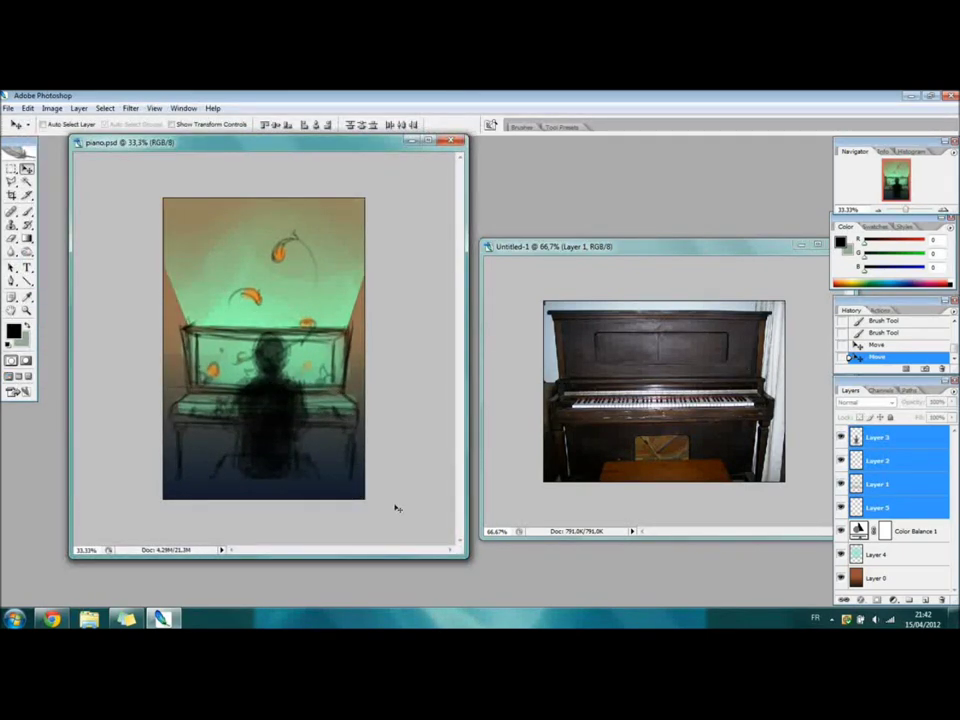
{"action": "left_click_drag", "start_coordinate": [465, 554], "coordinate": [482, 594]}
{"action": "left_click", "coordinate": [852, 505]}
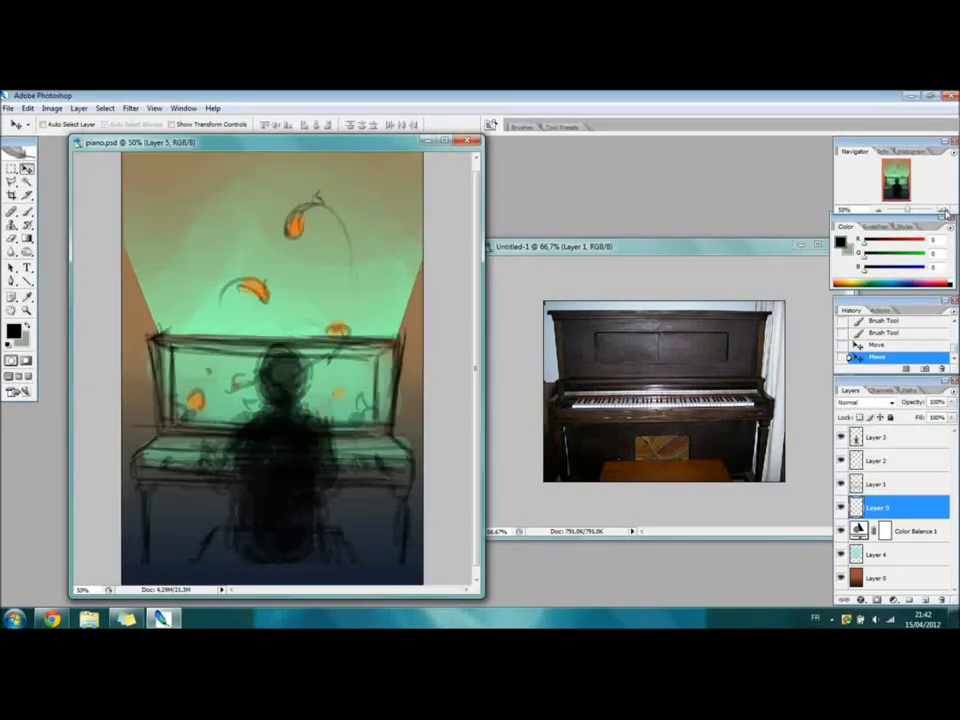
{"action": "left_click", "coordinate": [877, 578]}
Brush dark blue across the bottom below the piano at low opacity.
{"action": "key", "text": "b"}
{"action": "left_click", "coordinate": [75, 124]}
{"action": "left_click_drag", "start_coordinate": [201, 500], "coordinate": [230, 480]}
{"action": "key", "text": "ctrl+z"}
{"action": "key", "text": "2"}
{"action": "key", "text": "8"}
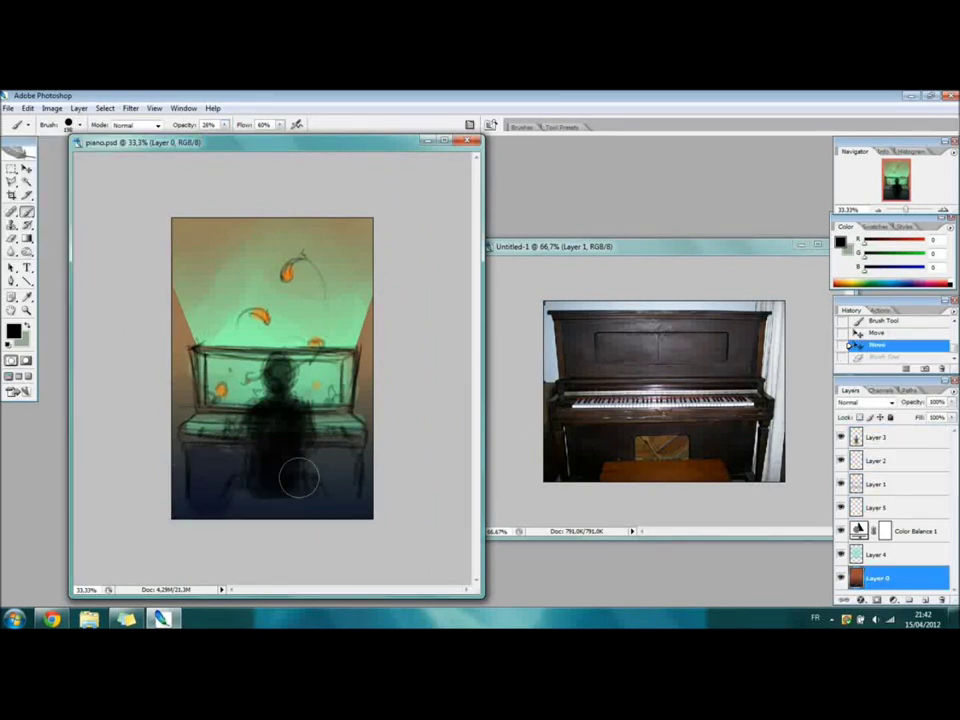
{"action": "key", "text": "ctrl+shift+z"}
{"action": "key", "text": "ctrl+shift+z"}
{"action": "key", "text": "ctrl+alt+z"}
{"action": "key", "text": "ctrl+alt+z"}
{"action": "key", "text": "ctrl+z"}
{"action": "key", "text": "ctrl+z"}
{"action": "key", "text": "ctrl+z"}
{"action": "left_click_drag", "start_coordinate": [211, 463], "coordinate": [213, 487]}
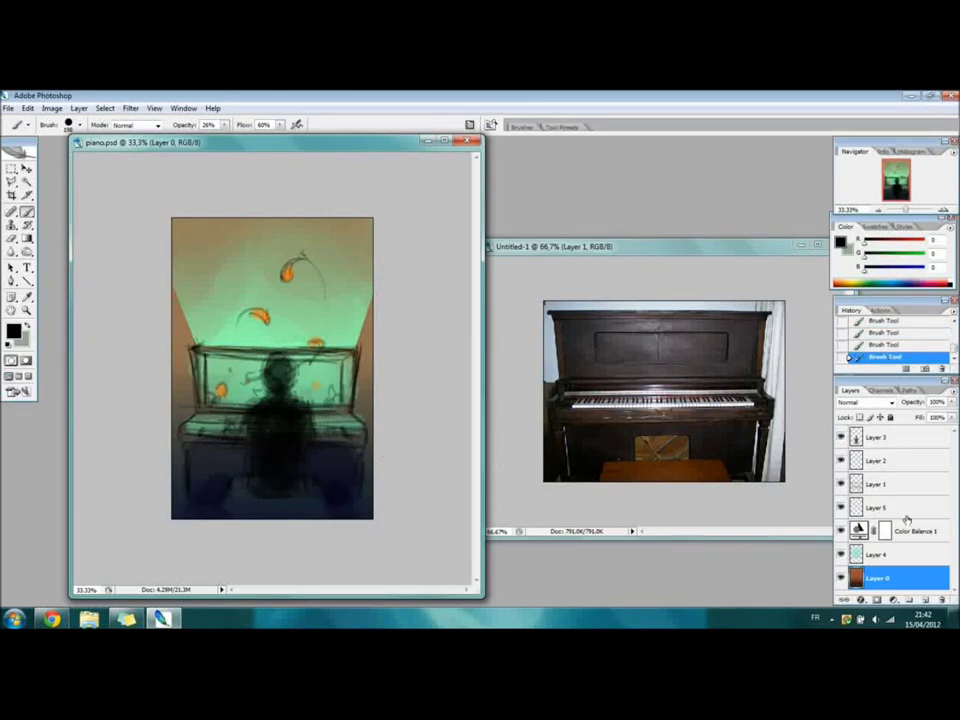